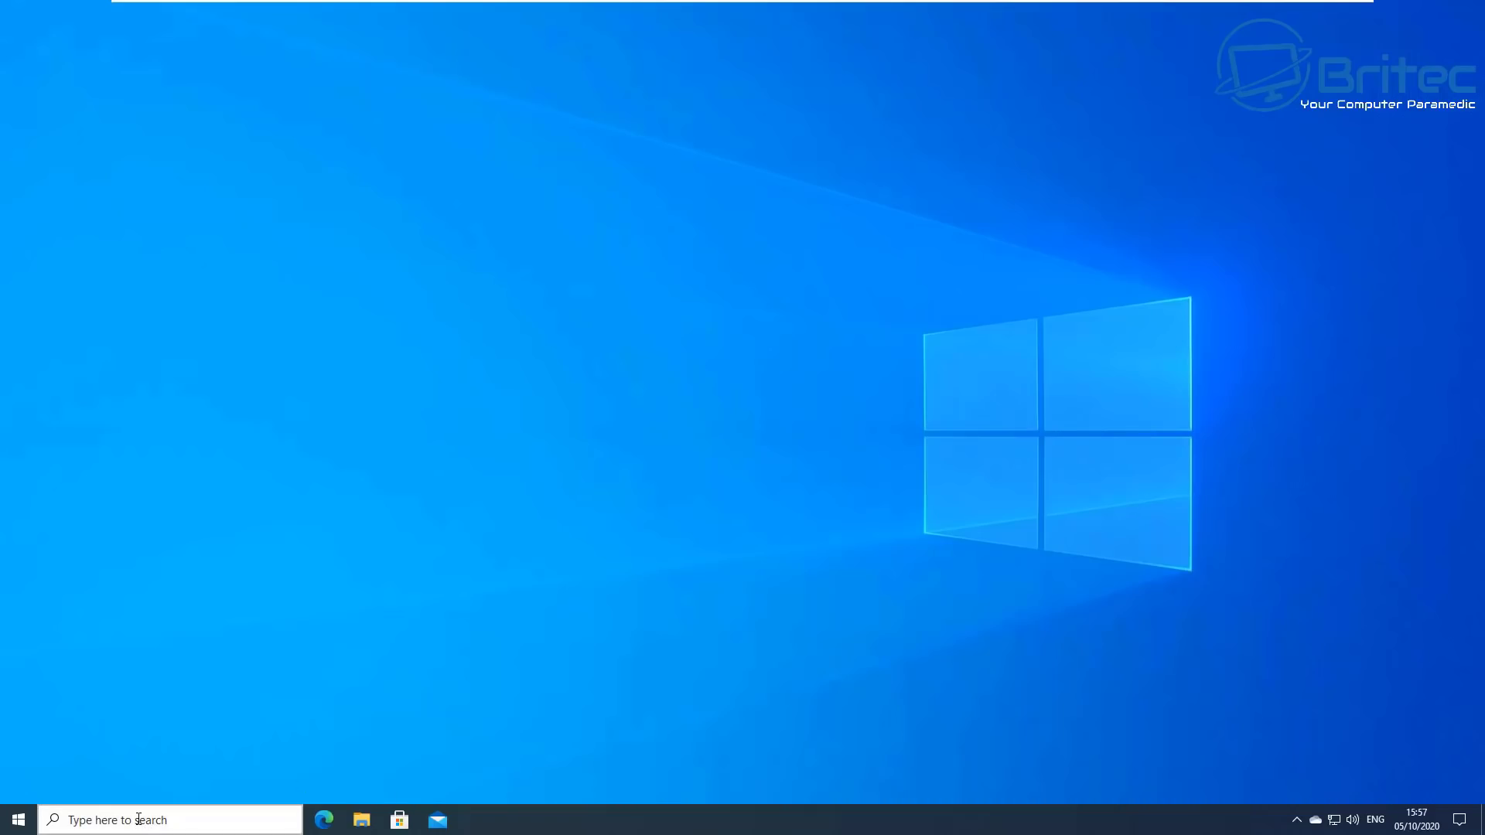
Check the Windows version with winver, then dismiss the About Windows box
{"action": "left_click", "coordinate": [138, 818]}
{"action": "type", "text": "win"}
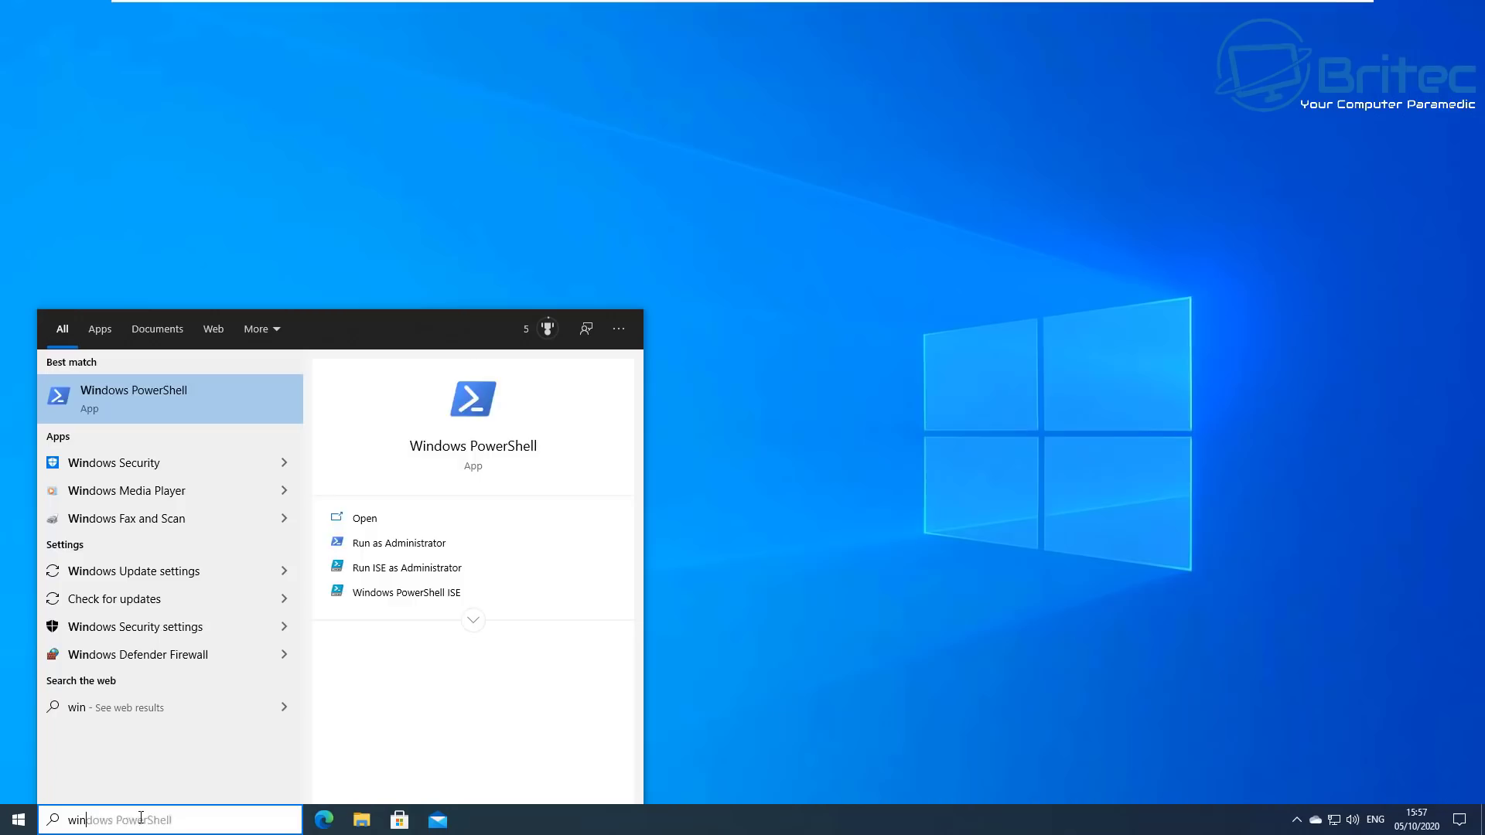
{"action": "type", "text": "ver"}
{"action": "left_click", "coordinate": [105, 396]}
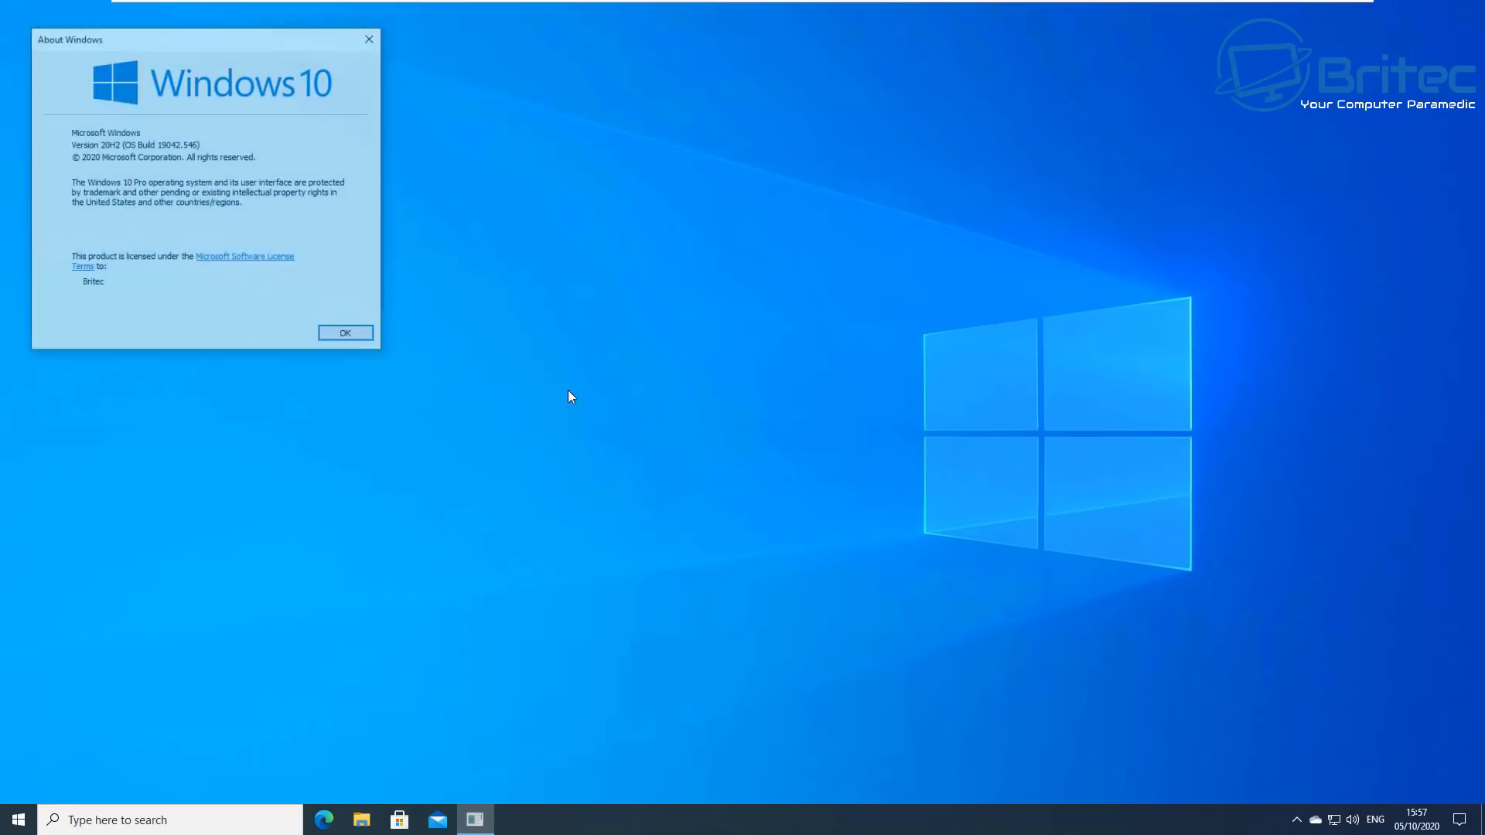
{"action": "left_click_drag", "start_coordinate": [220, 40], "coordinate": [664, 207]}
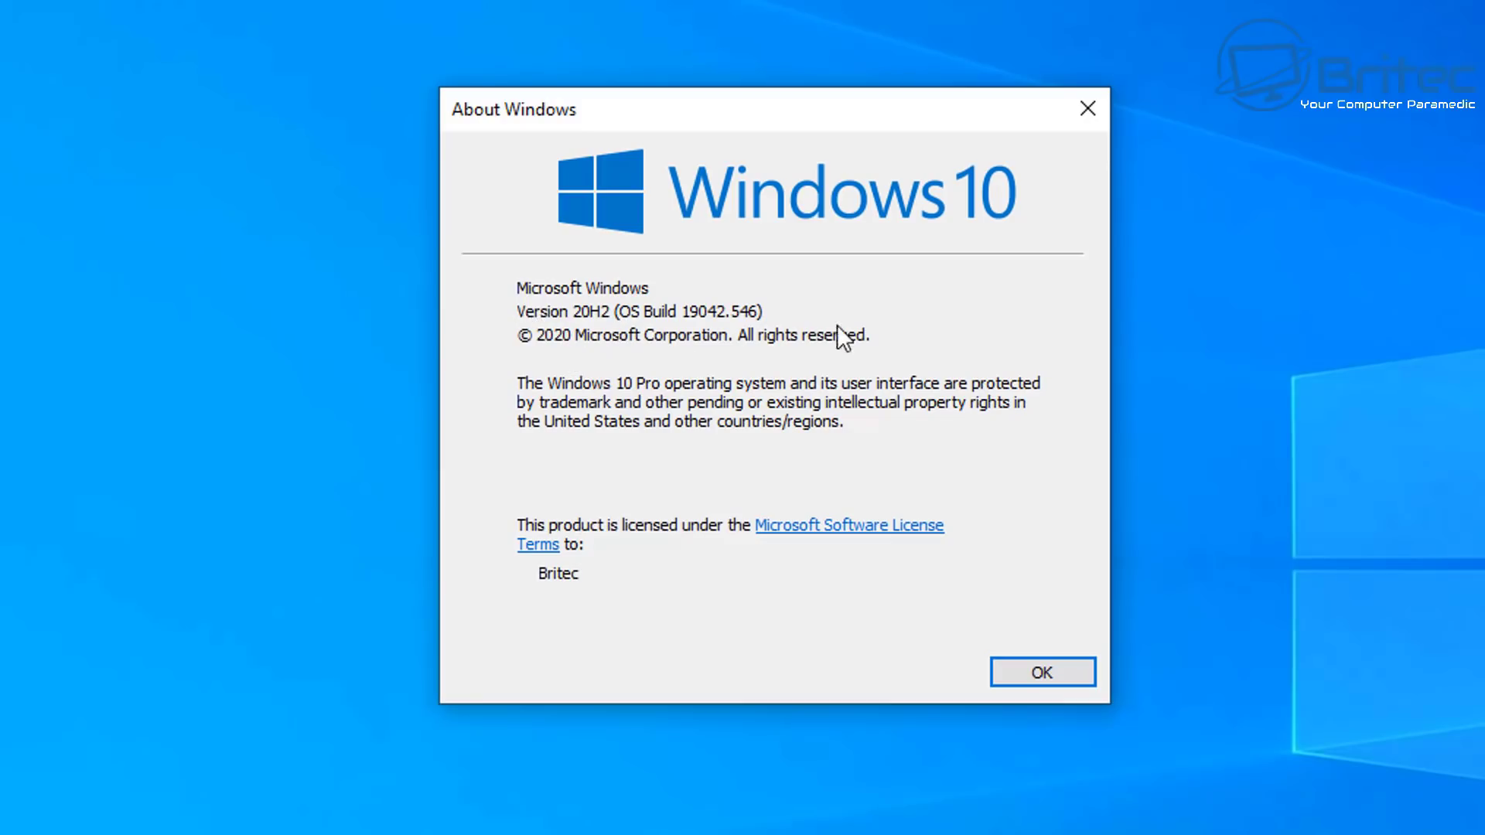
{"action": "left_click", "coordinate": [1036, 675]}
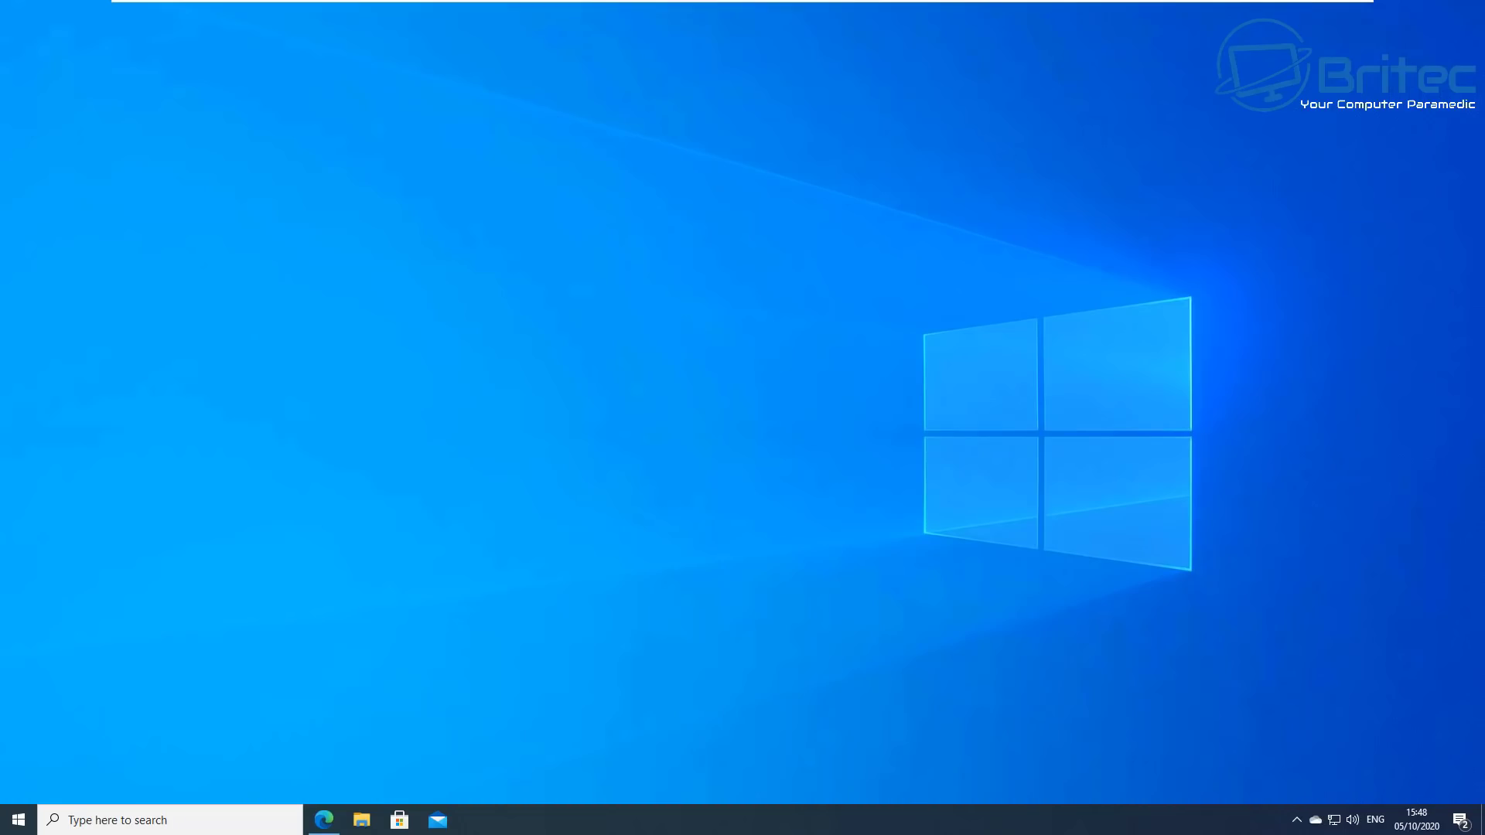
Open Edge and cycle Alt+Tab to bring the britteccomputers.co.uk tab forward
{"action": "left_click", "coordinate": [324, 821]}
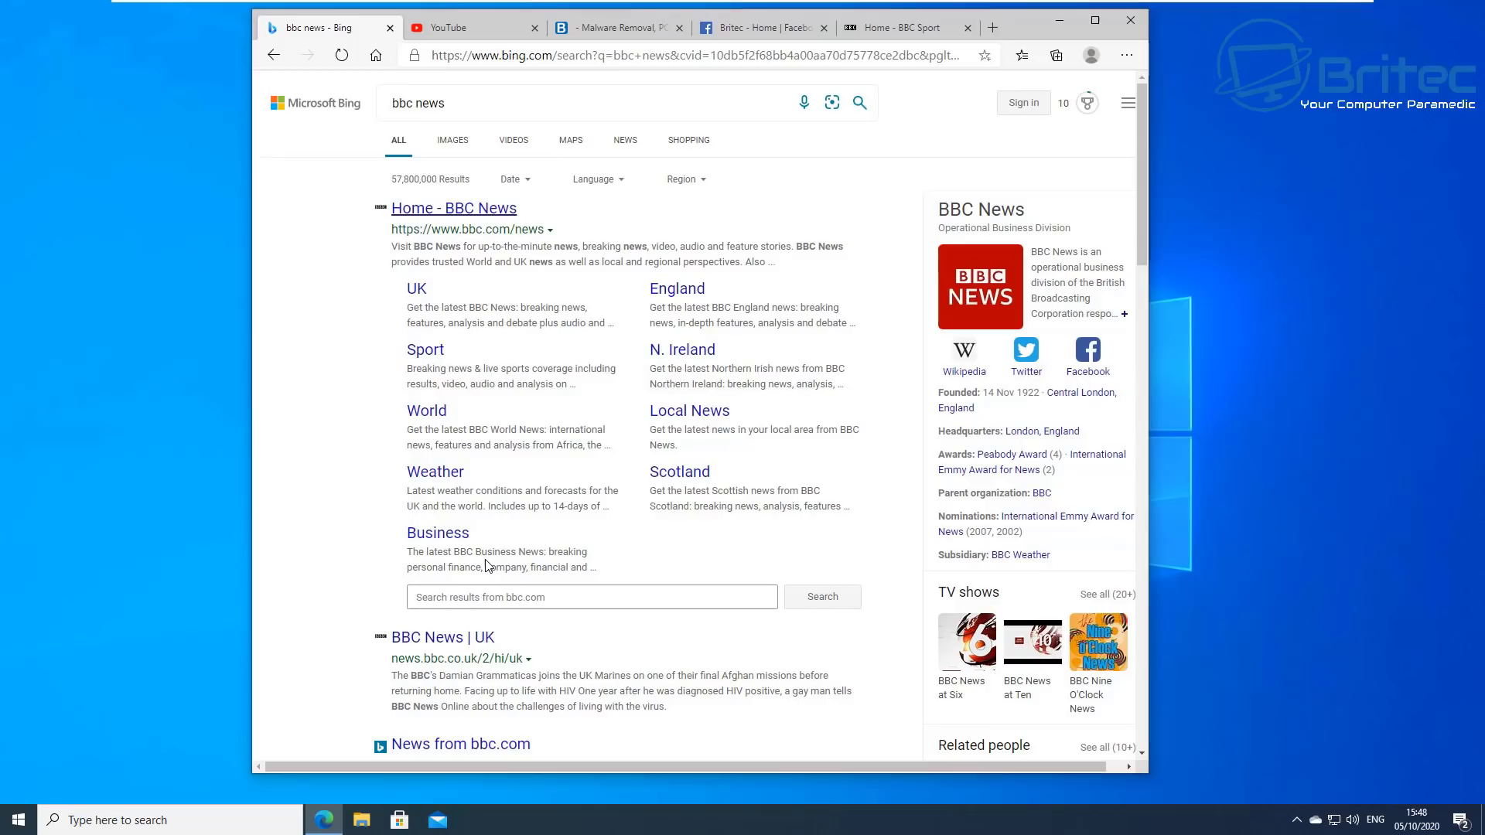
{"action": "key", "text": "alt+Tab"}
{"action": "key", "text": "alt+Tab"}
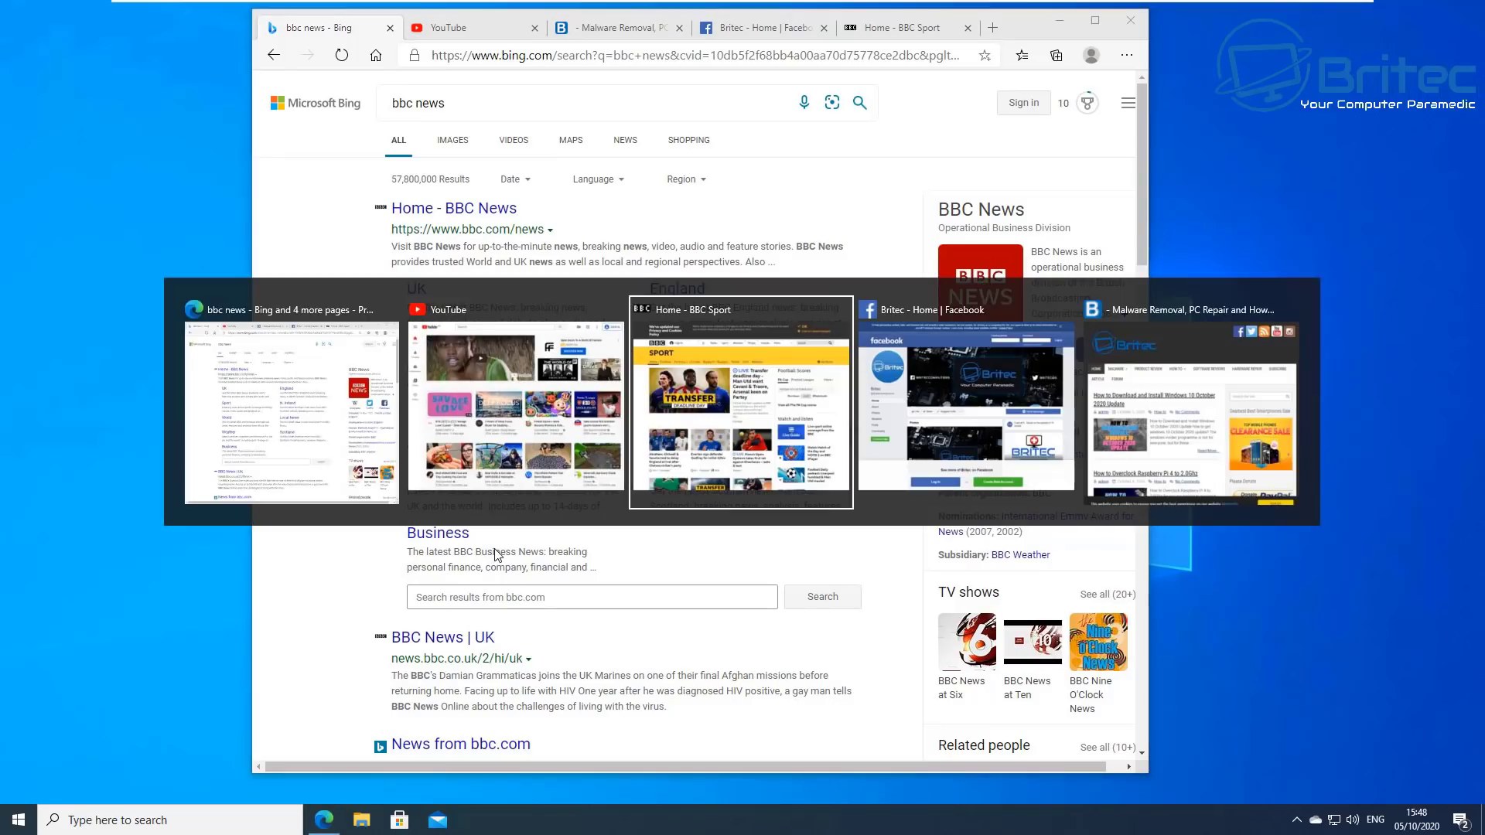
{"action": "key", "text": "alt+Tab"}
{"action": "key", "text": "alt+Tab"}
{"action": "key", "text": "alt+Tab"}
{"action": "key", "text": "alt+Tab"}
{"action": "key", "text": "alt+Tab"}
{"action": "key", "text": "alt+Tab"}
{"action": "key", "text": "alt+Tab"}
{"action": "key", "text": "alt+Tab"}
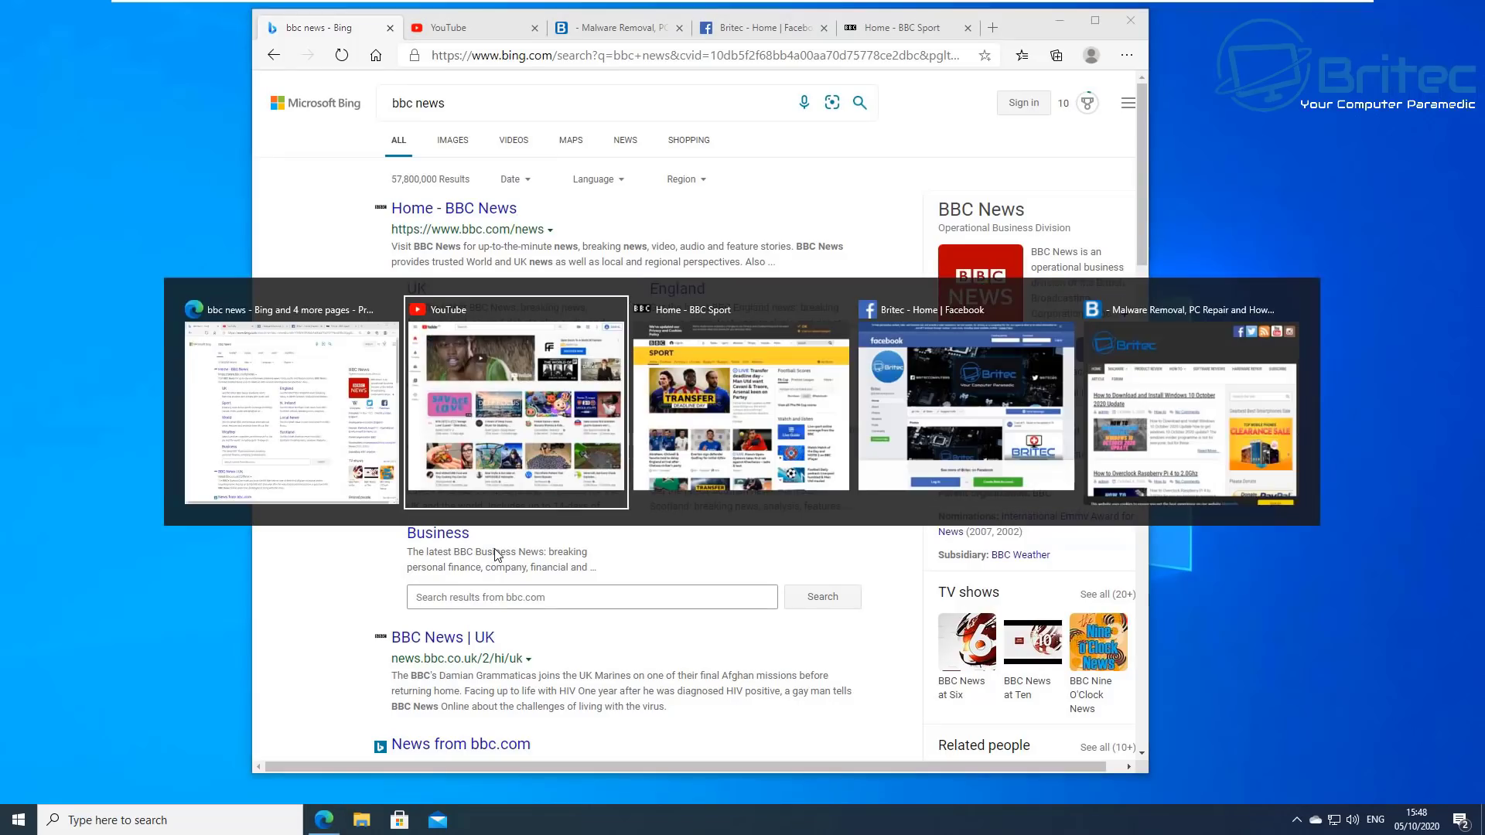
{"action": "key", "text": "alt+Tab"}
{"action": "key", "text": "alt+Tab"}
{"action": "key", "text": "alt+Tab"}
{"action": "key", "text": "alt+Tab"}
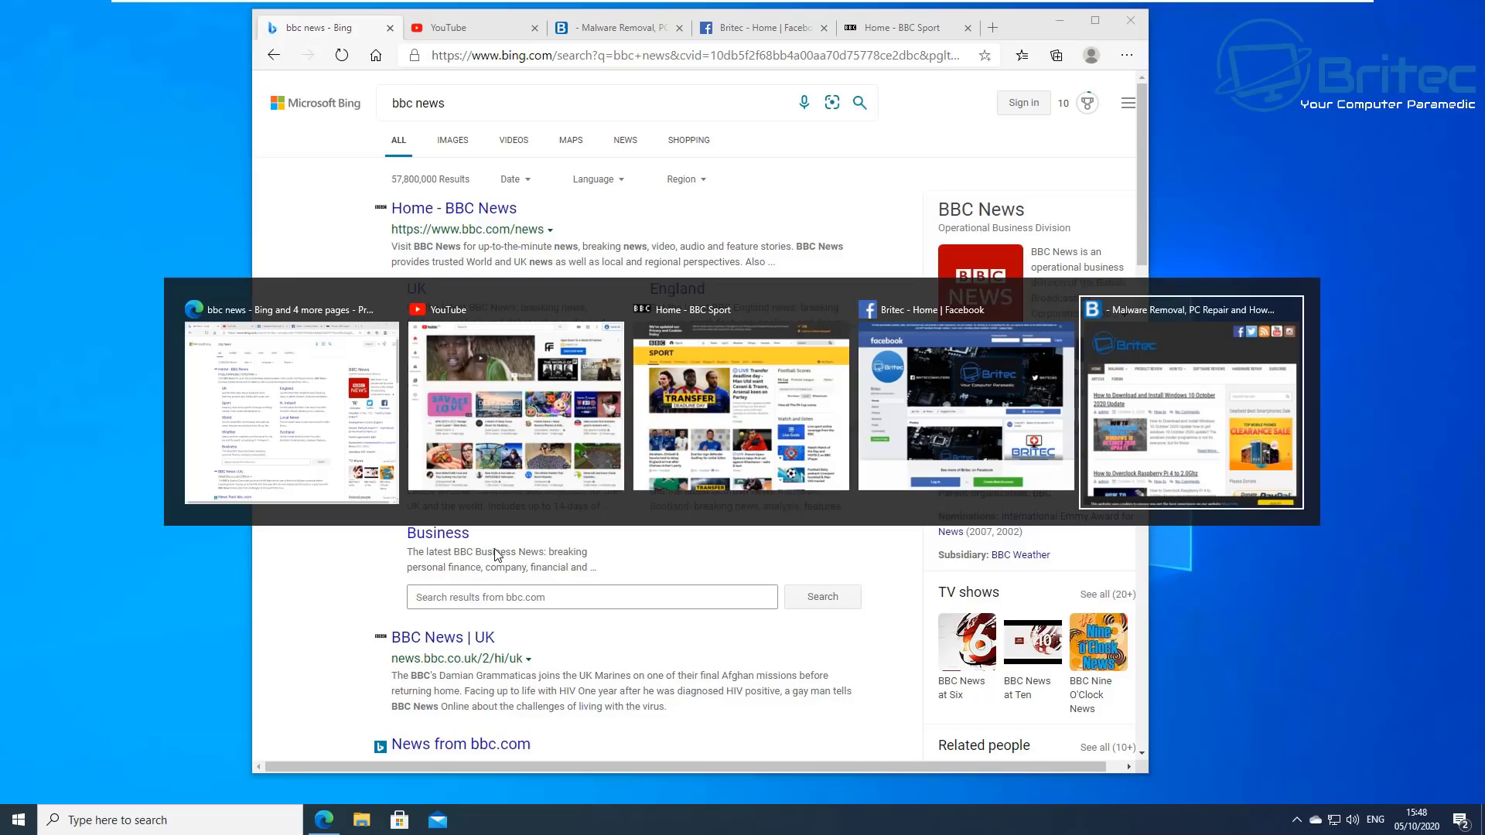
{"action": "key", "text": "alt+Tab"}
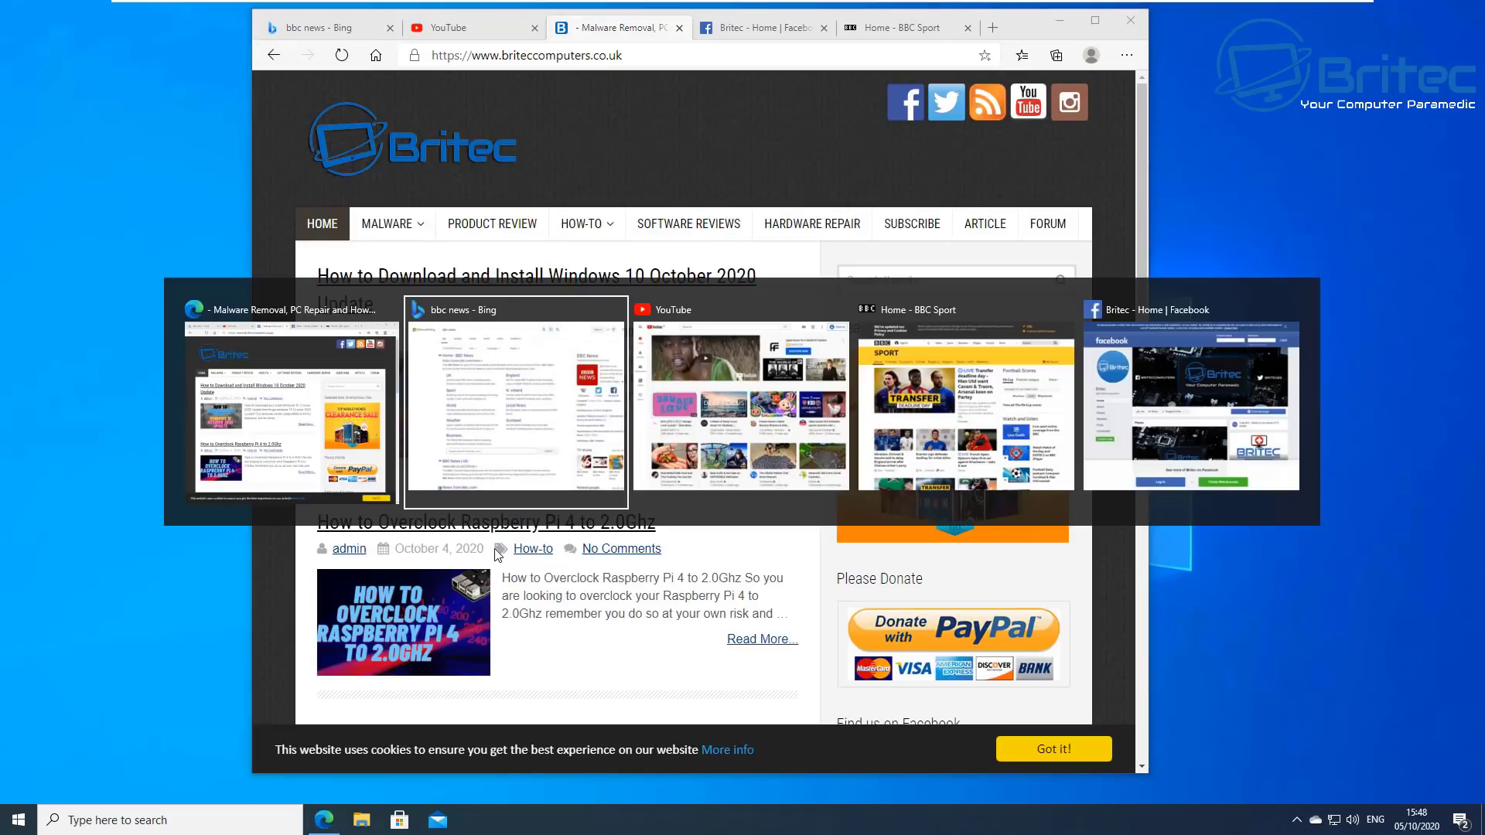
{"action": "key", "text": "alt+Tab"}
{"action": "key", "text": "alt+Tab"}
{"action": "key", "text": "alt+Tab"}
{"action": "key", "text": "alt+Tab"}
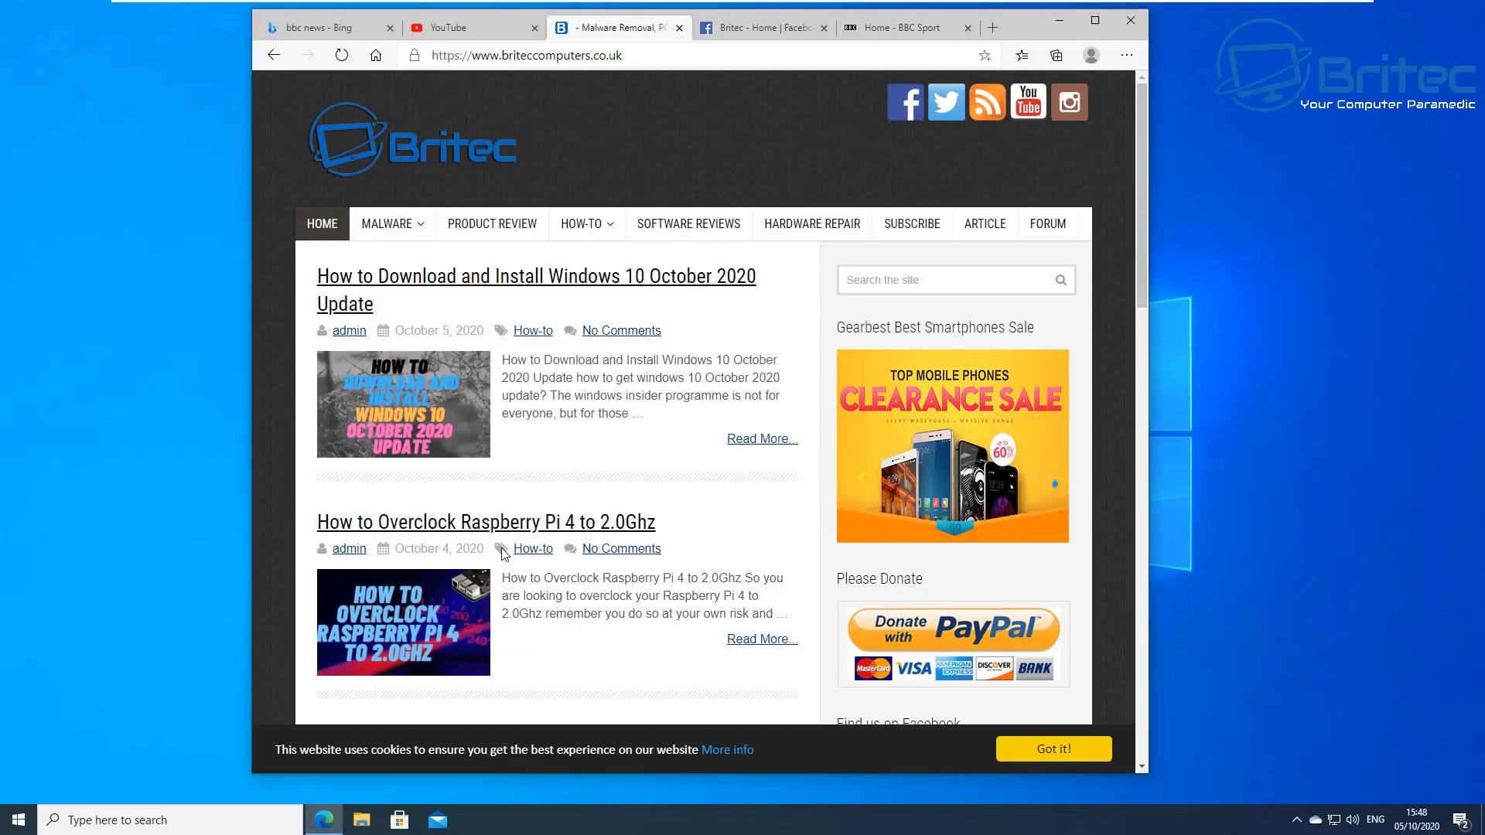
Close Edge and go to the System > Multitasking page in Settings
{"action": "left_click", "coordinate": [1128, 25]}
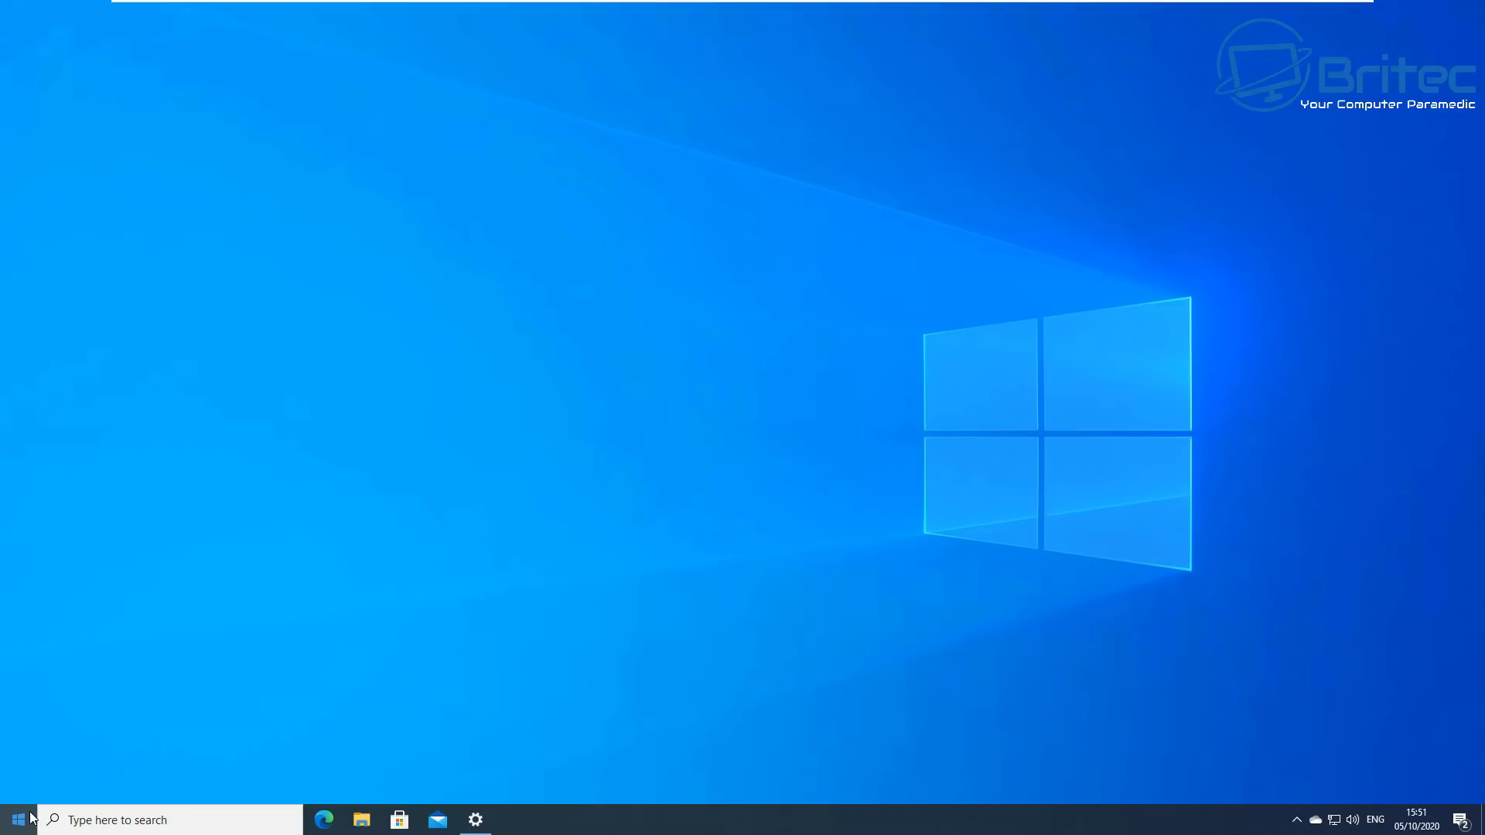
{"action": "left_click", "coordinate": [18, 818]}
{"action": "left_click", "coordinate": [16, 746]}
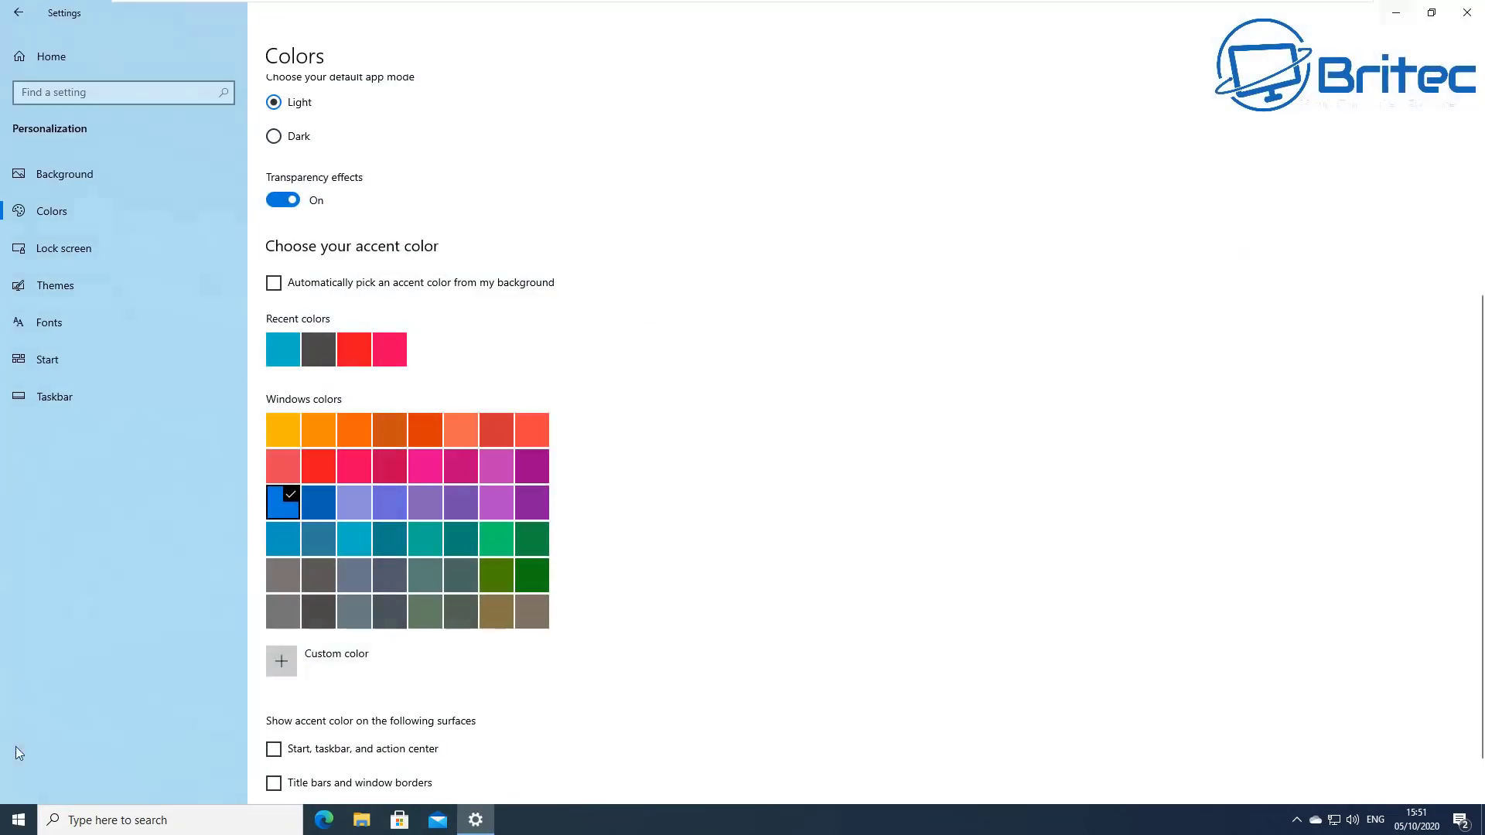
{"action": "left_click", "coordinate": [47, 63]}
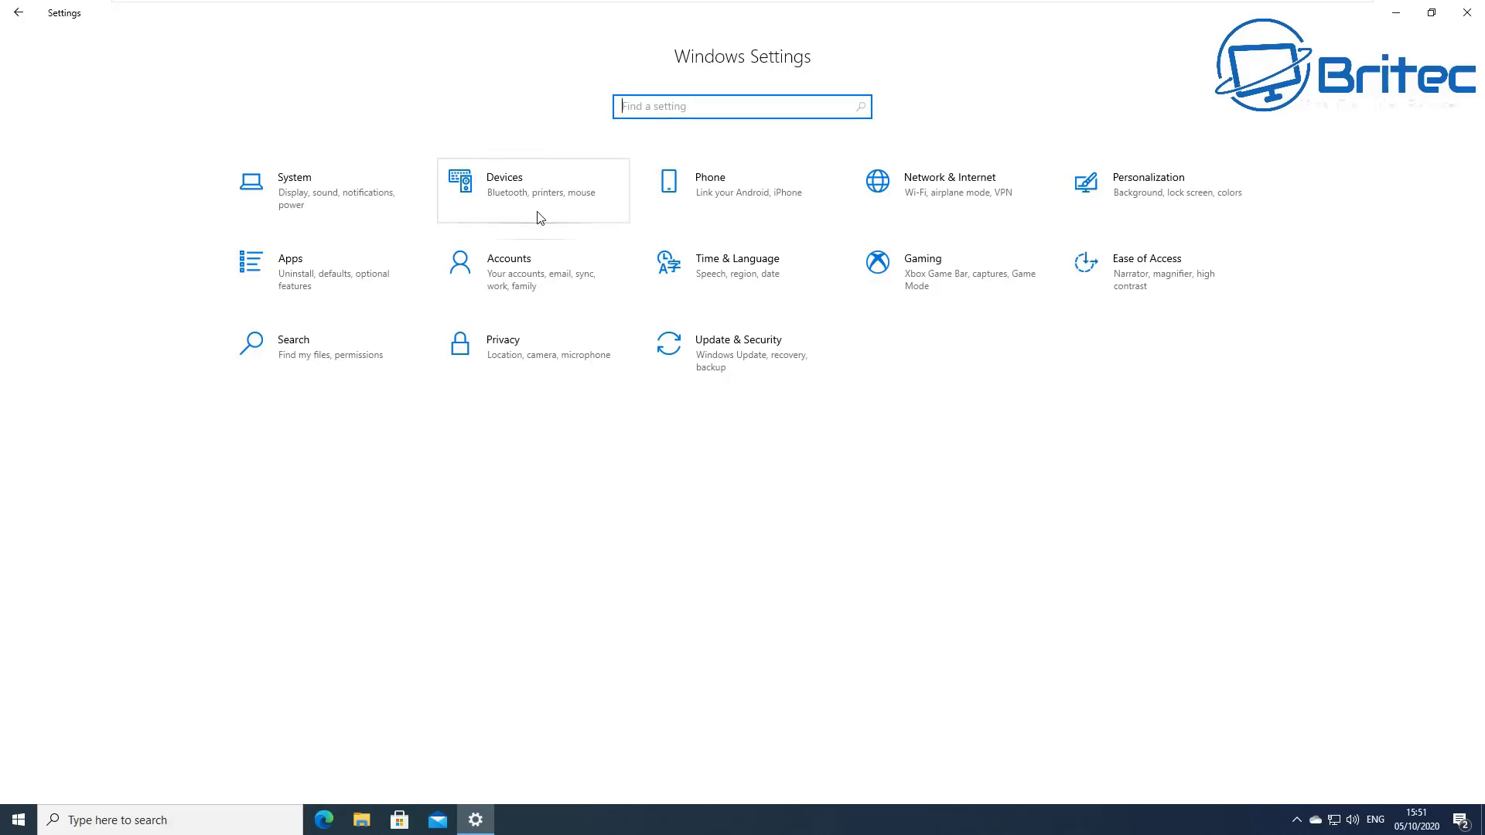
{"action": "left_click", "coordinate": [330, 216]}
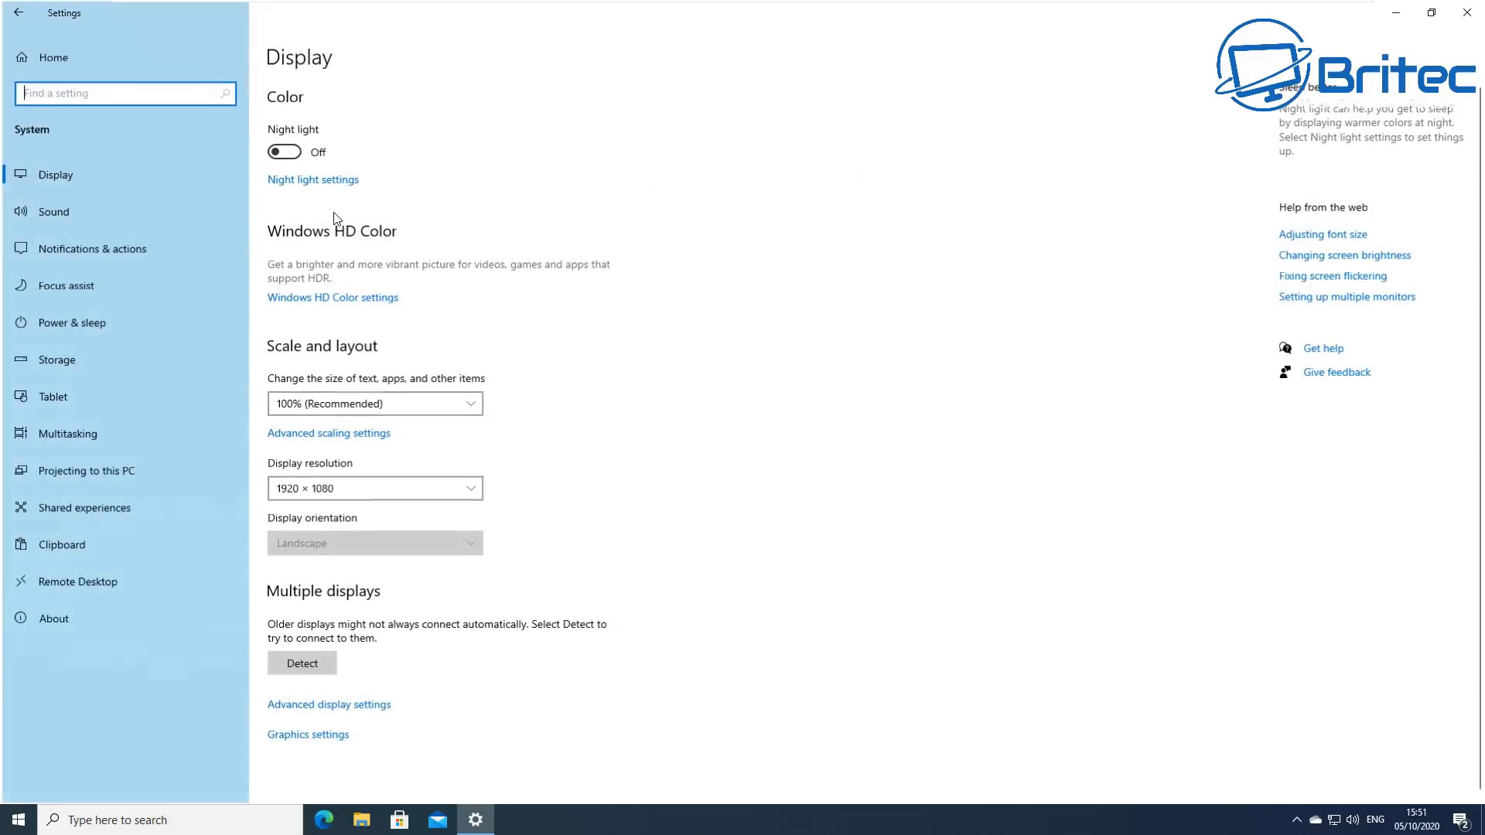
{"action": "left_click", "coordinate": [54, 436]}
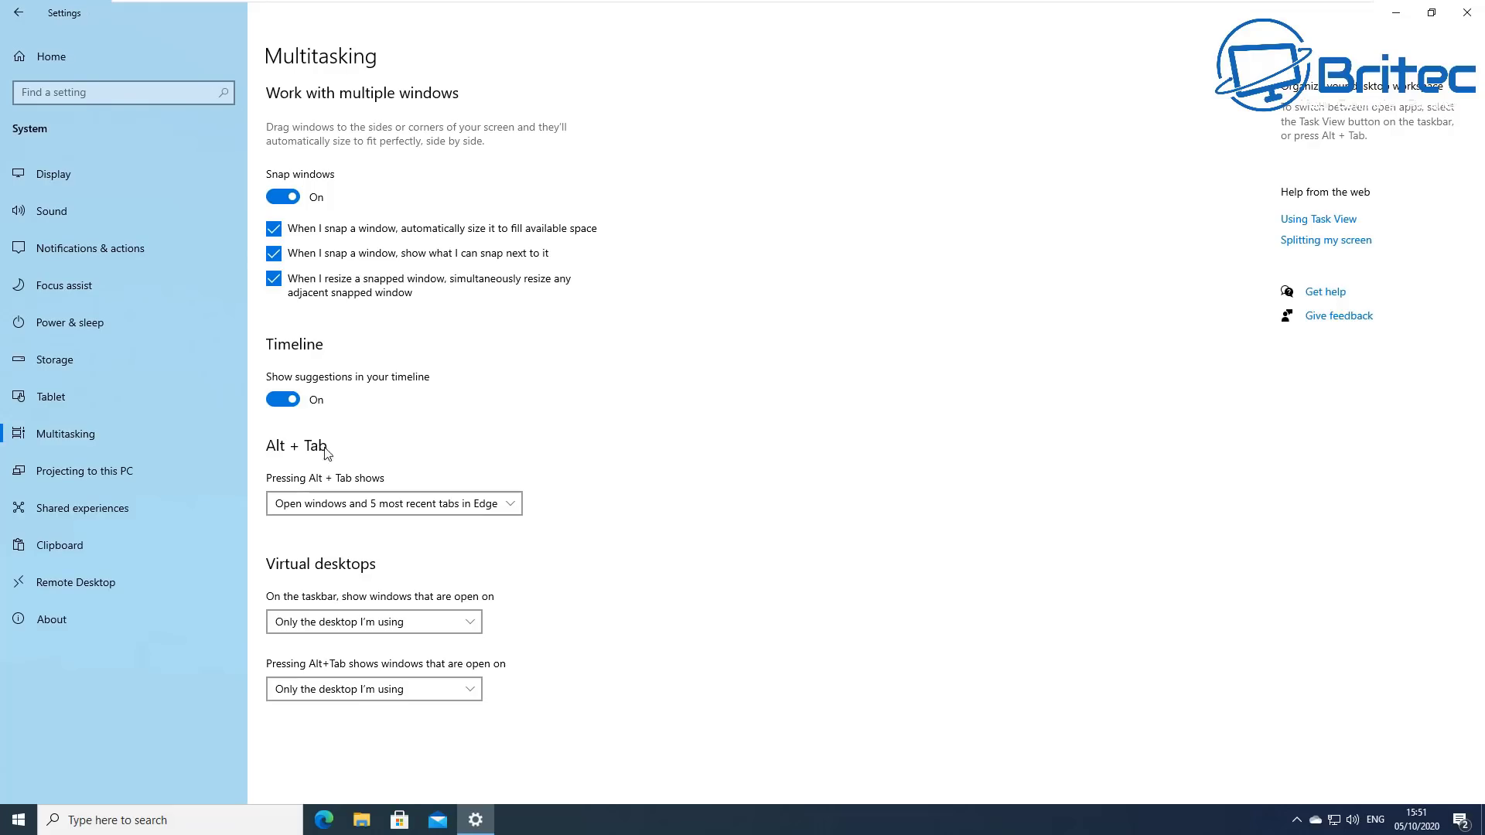
Review the Alt + Tab dropdown, keep 5 most recent tabs, and close Settings
{"action": "left_click", "coordinate": [510, 504]}
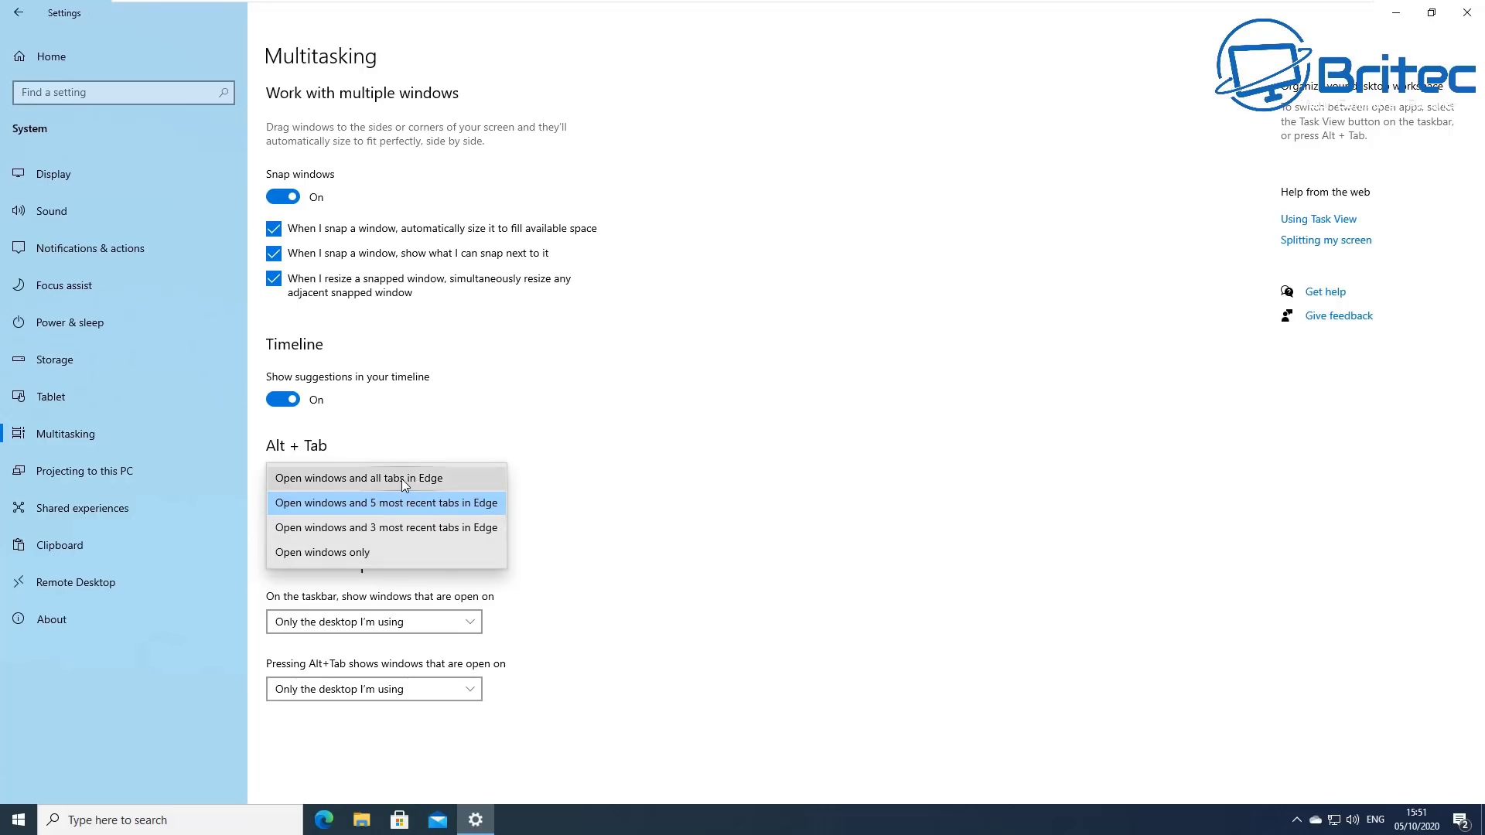
{"action": "left_click", "coordinate": [989, 514]}
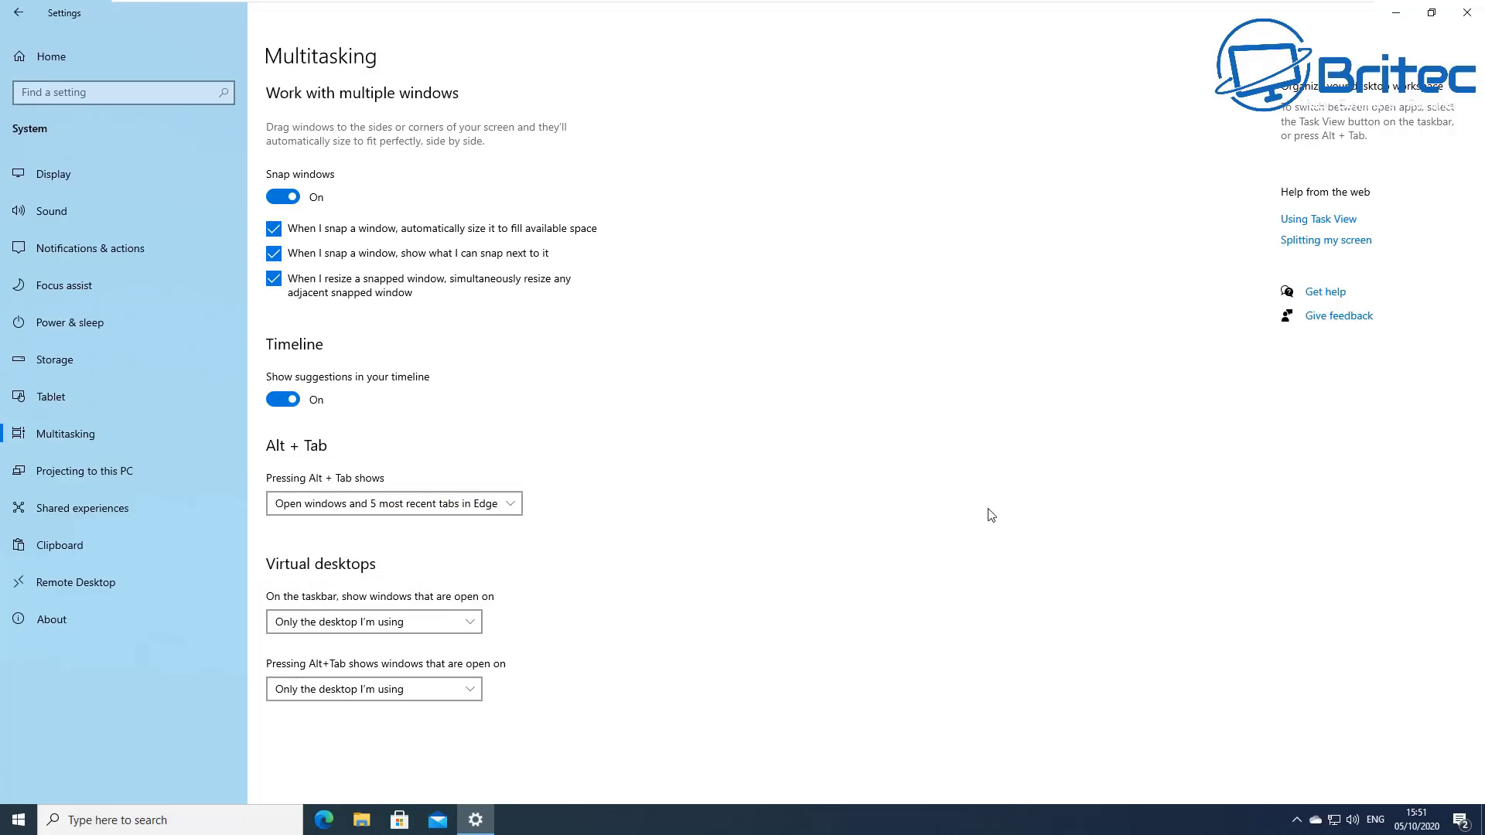
{"action": "left_click", "coordinate": [1467, 13]}
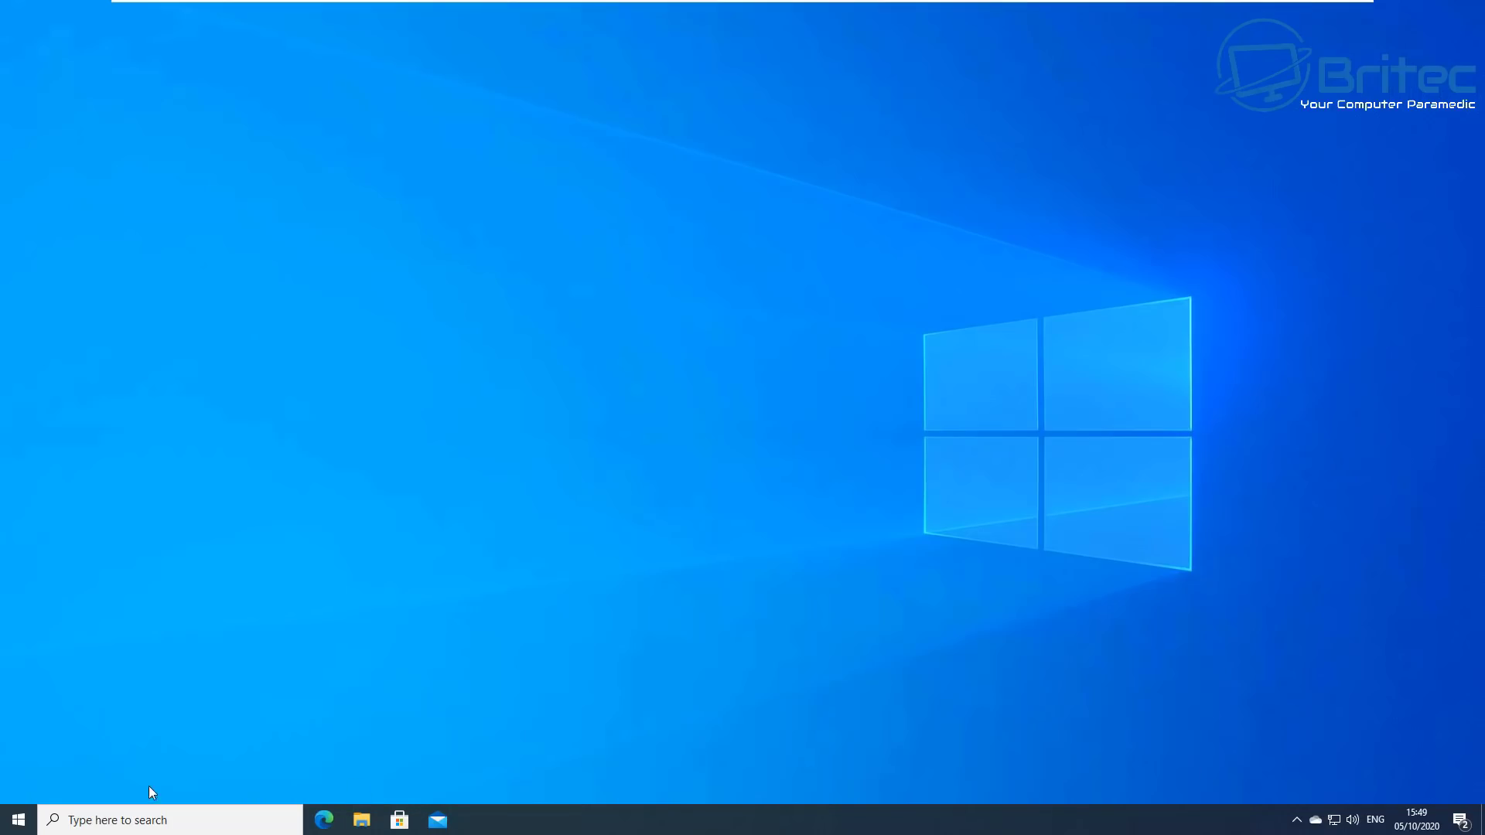
Open the Start menu to view its app list and live tiles, then close it
{"action": "left_click", "coordinate": [19, 823]}
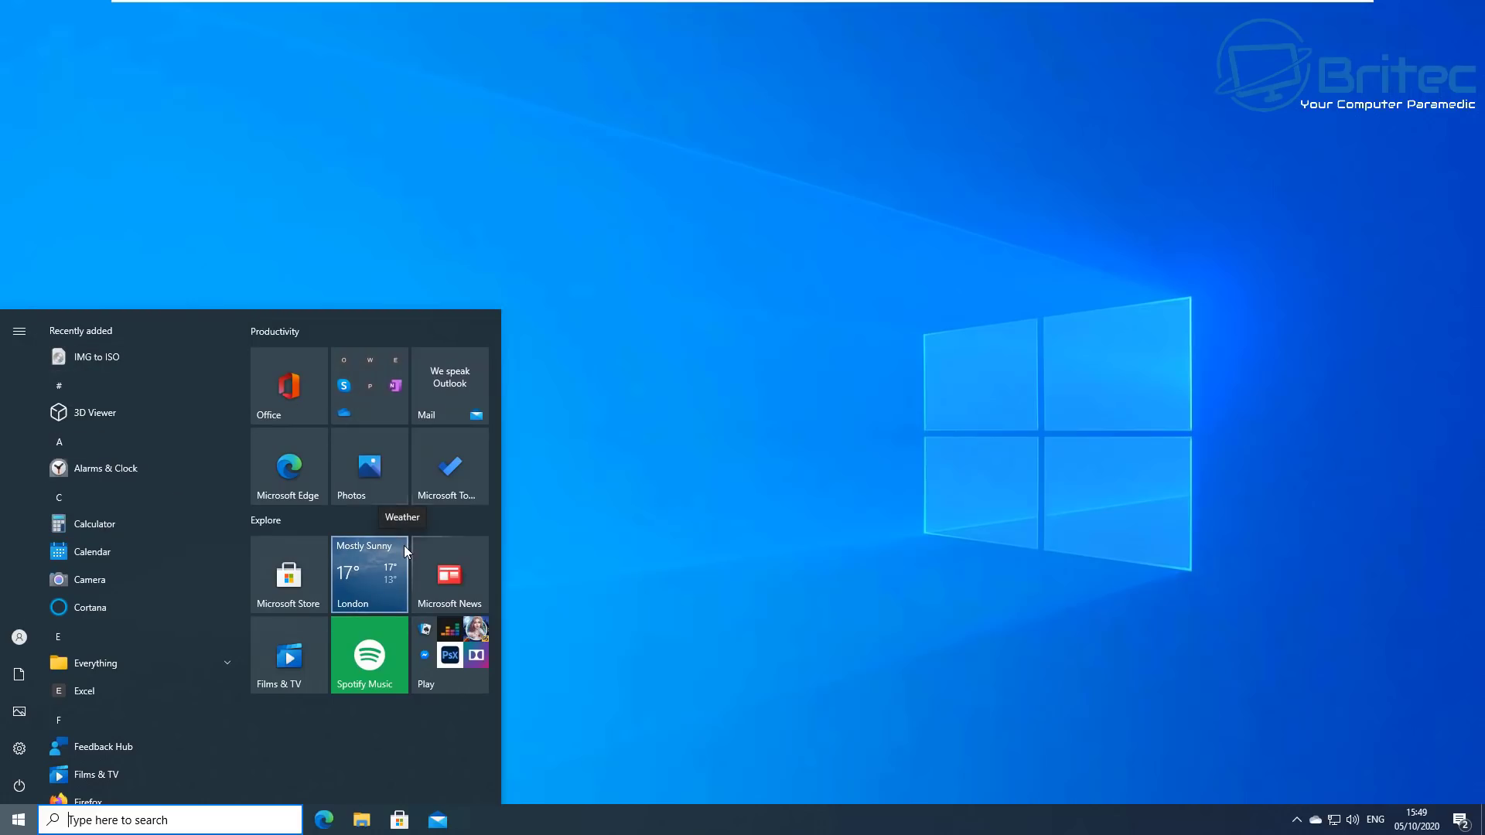
{"action": "left_click", "coordinate": [694, 602]}
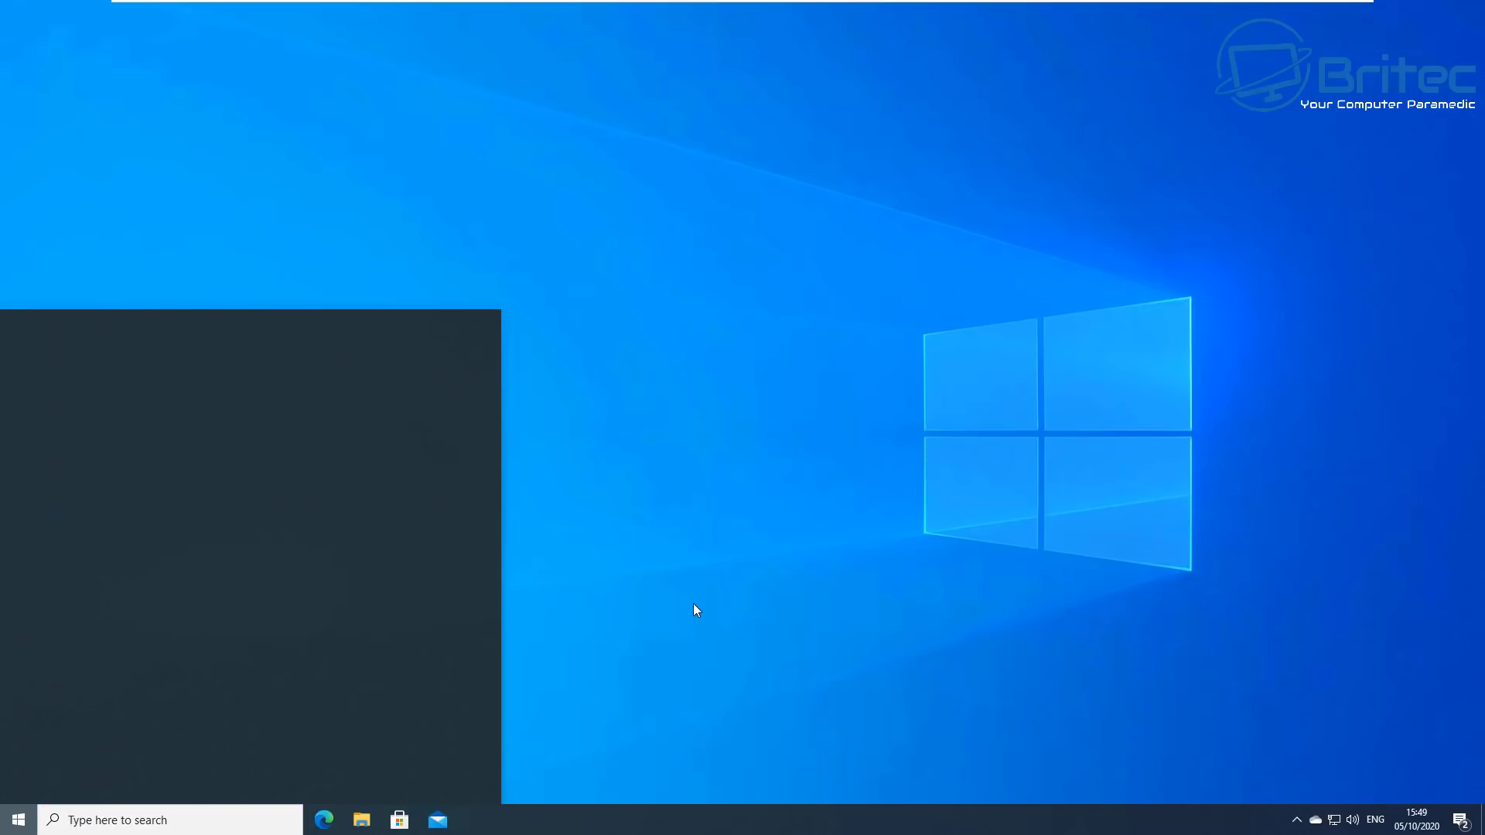
Pick the coral accent in Colors and apply it to Start, taskbar, title bars and borders
{"action": "left_click", "coordinate": [17, 818]}
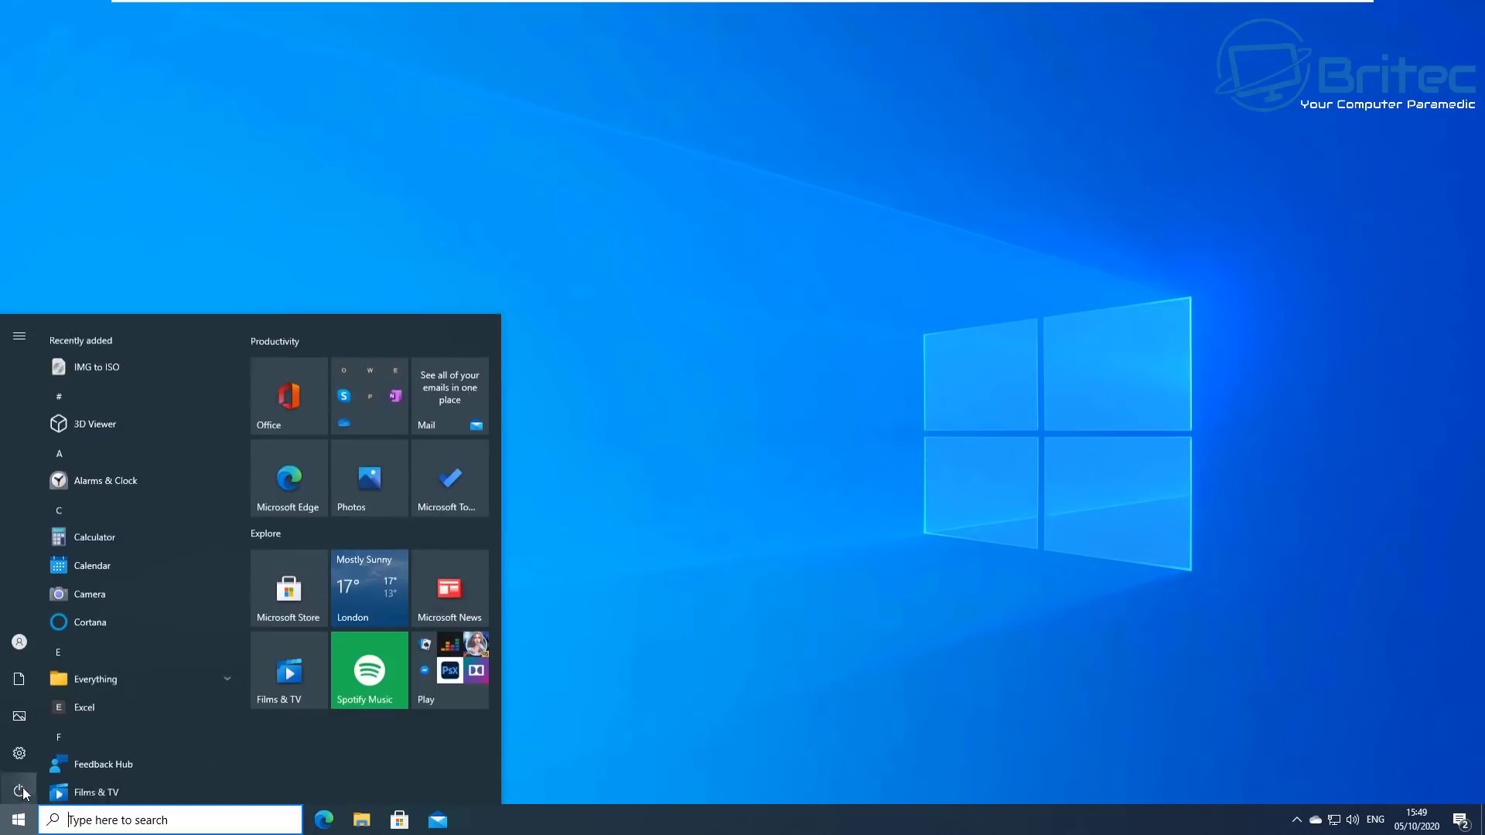
{"action": "left_click", "coordinate": [19, 749]}
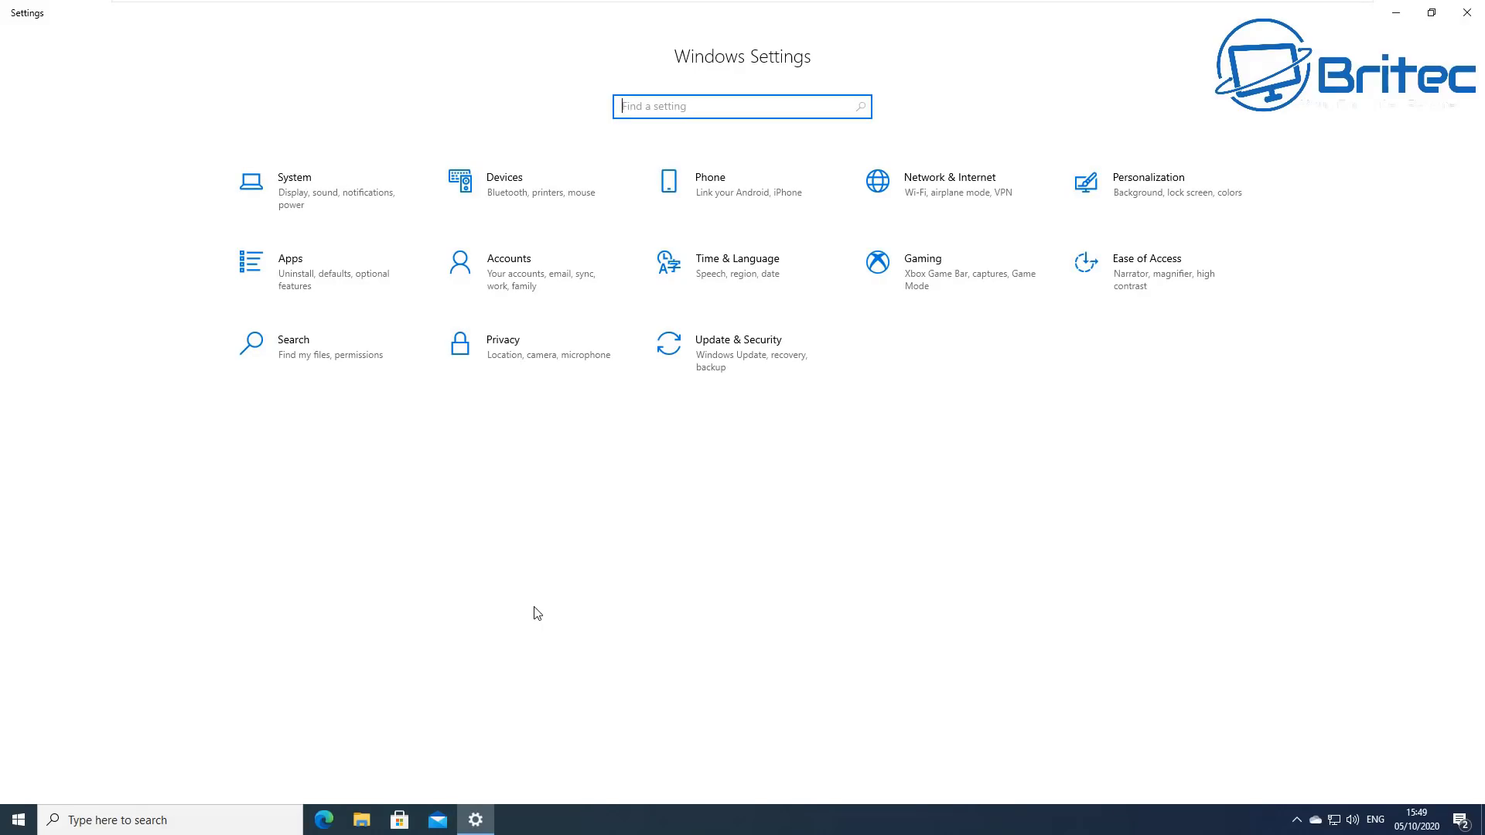
{"action": "left_click", "coordinate": [1141, 194]}
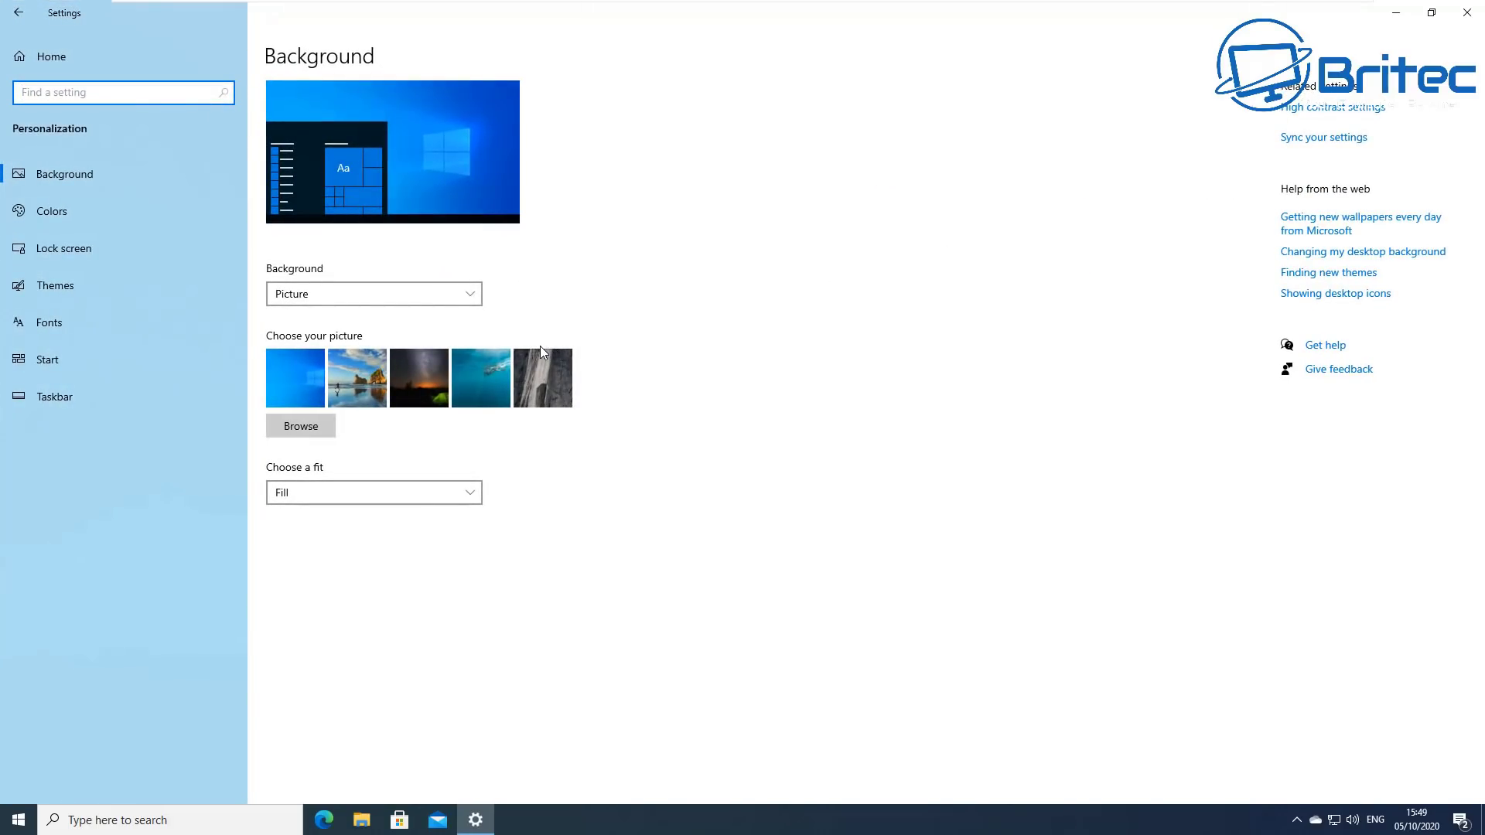
{"action": "left_click", "coordinate": [48, 214]}
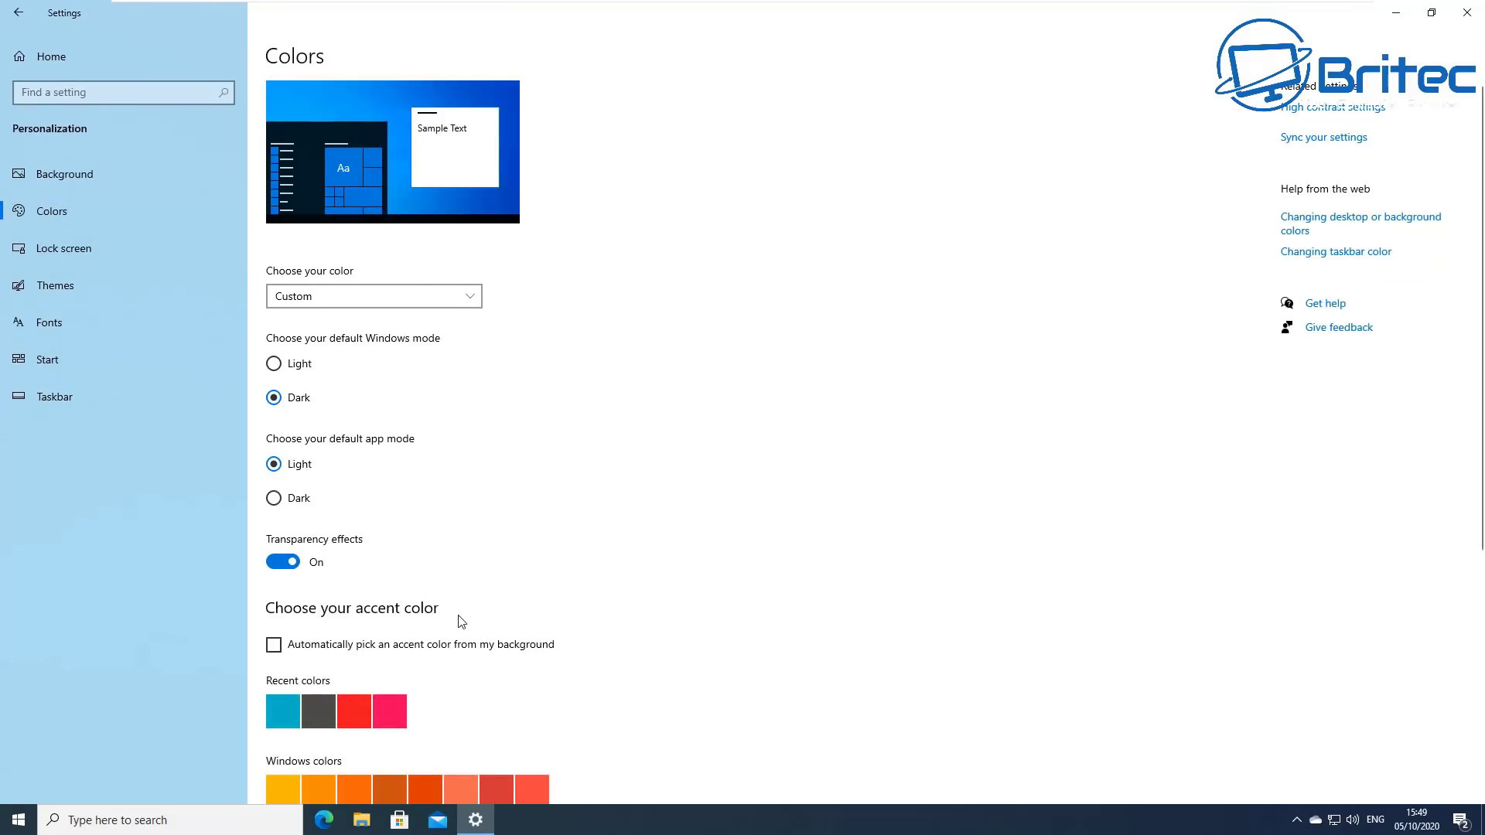
{"action": "scroll", "coordinate": [456, 620], "scroll_direction": "down", "scroll_amount": 5}
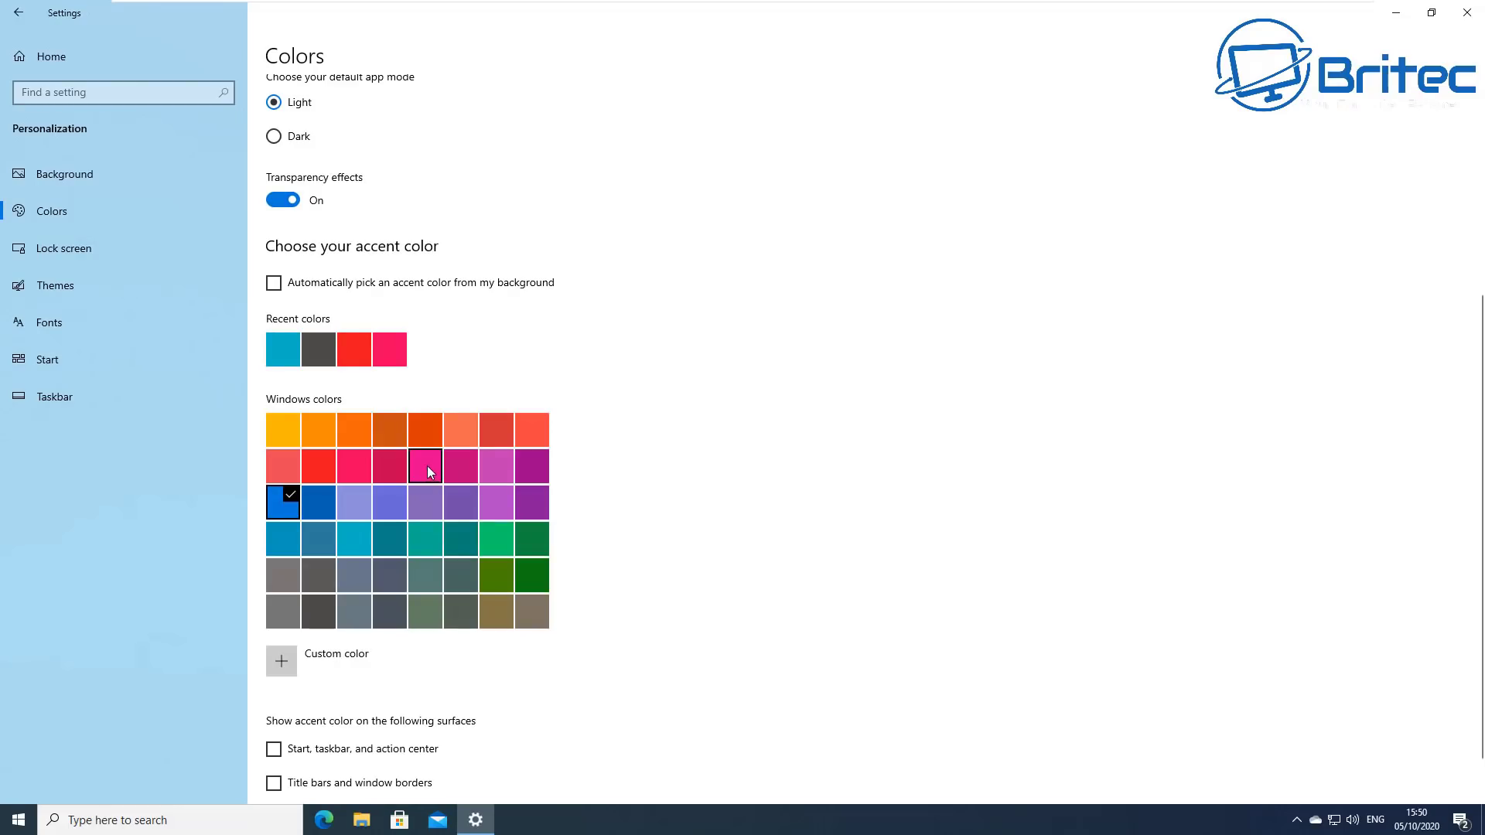
{"action": "left_click", "coordinate": [461, 437]}
{"action": "left_click", "coordinate": [276, 786]}
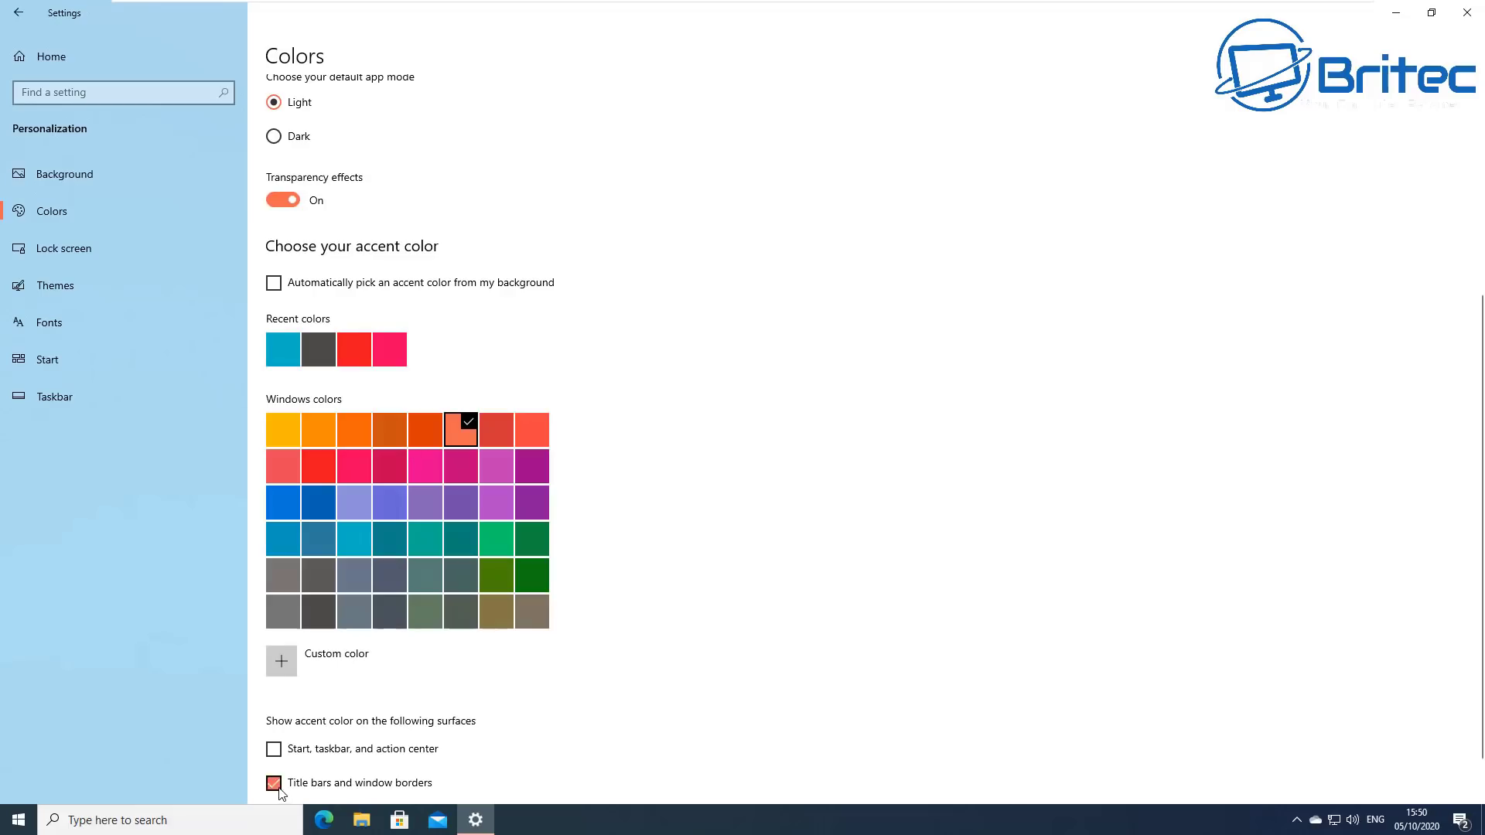
{"action": "left_click", "coordinate": [274, 748]}
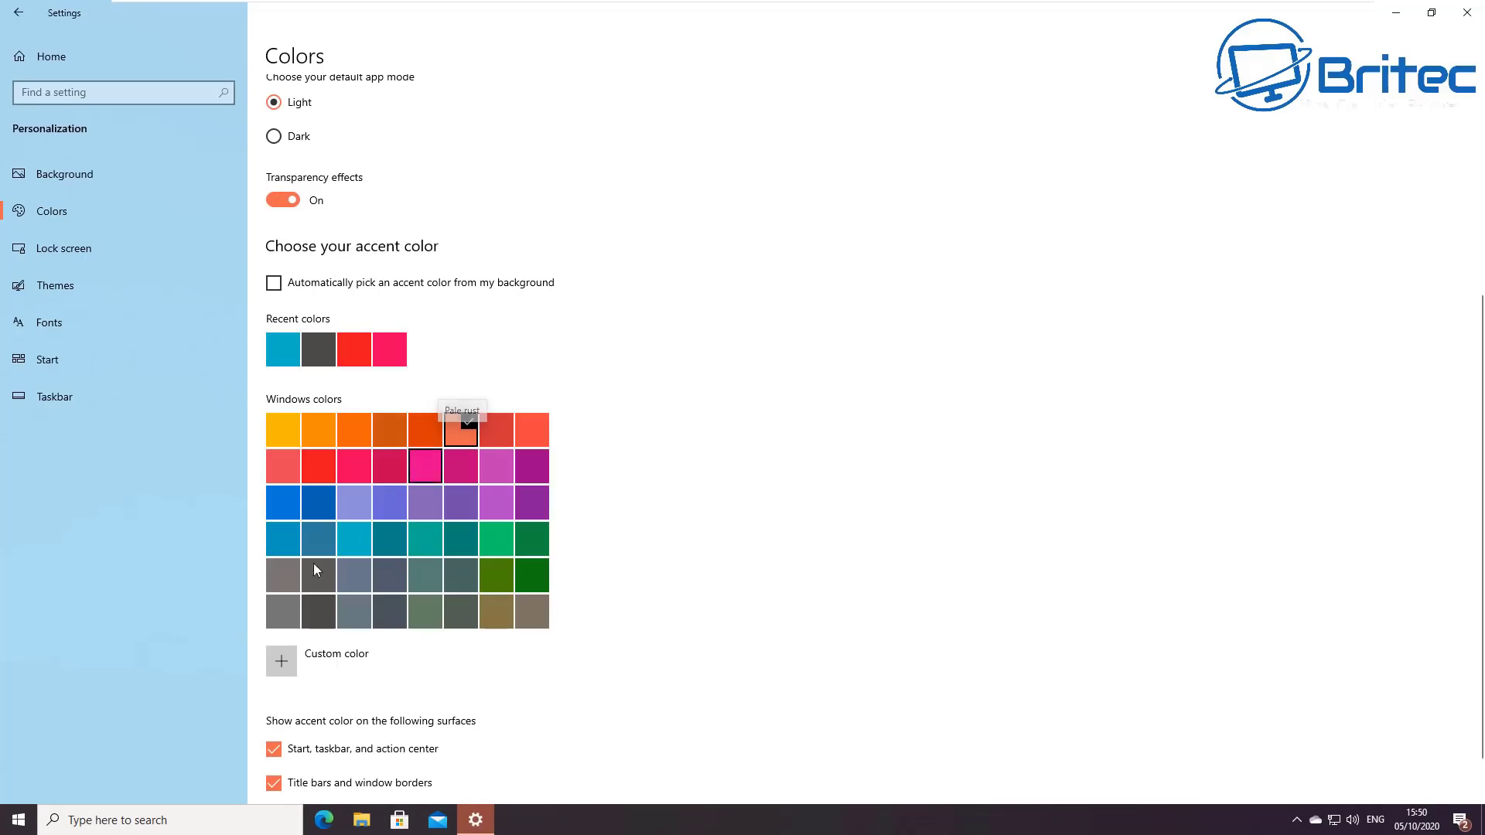
Preview the accent on the Start menu, switch it to gold, and preview gold
{"action": "left_click", "coordinate": [1397, 13]}
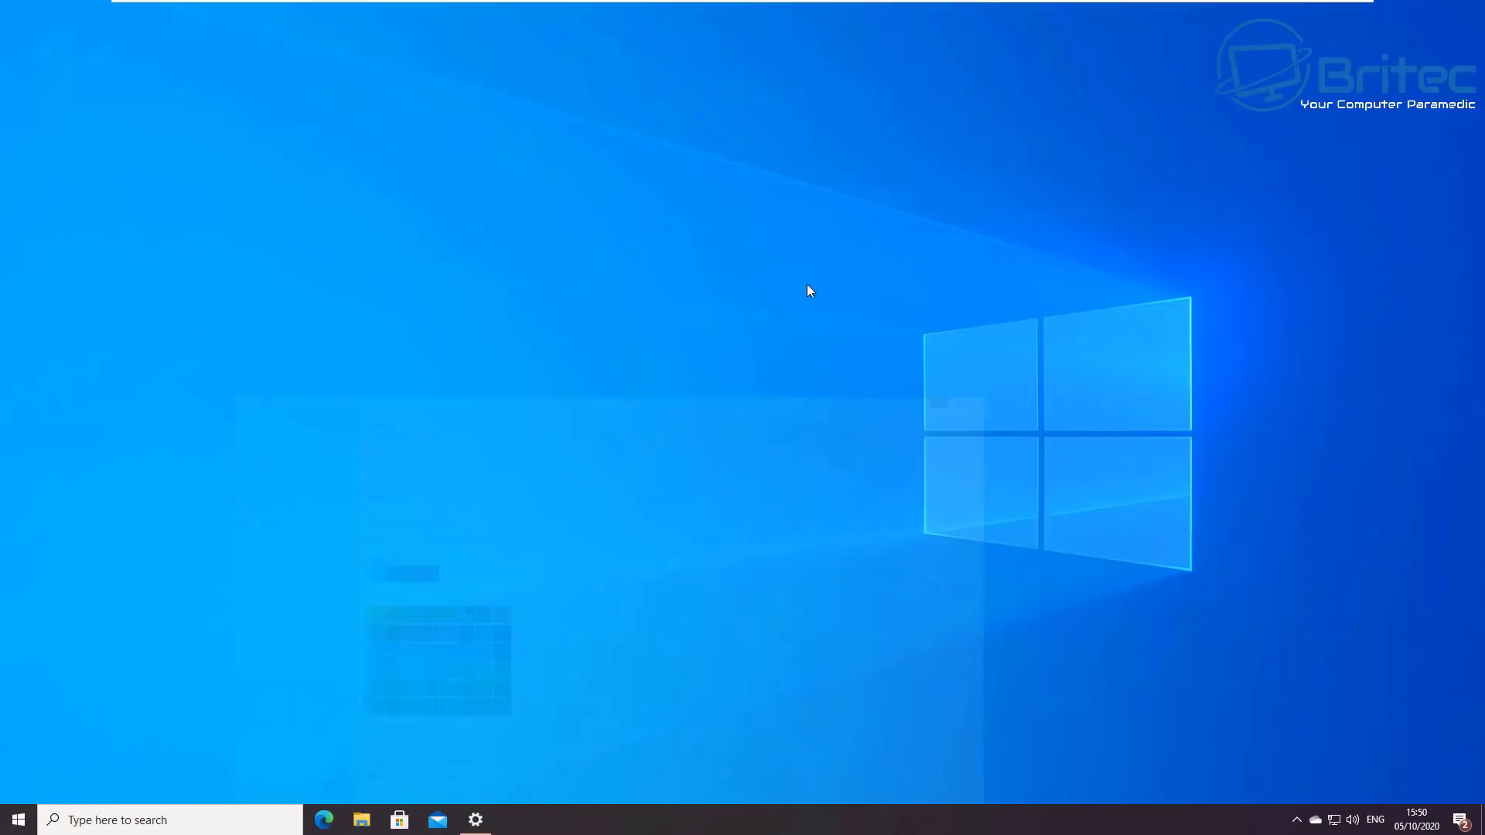
{"action": "left_click", "coordinate": [5, 824]}
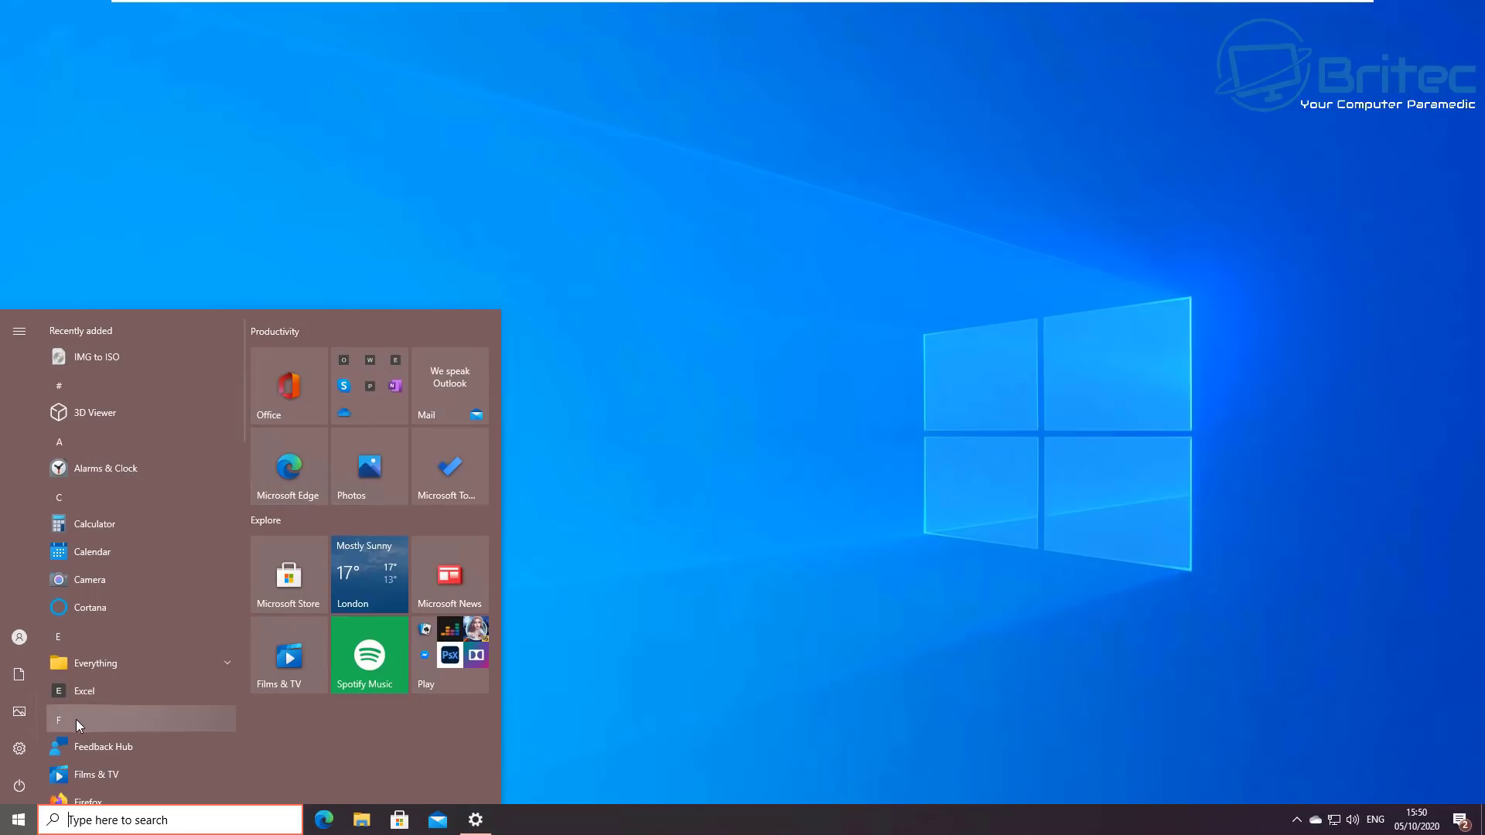
{"action": "left_click", "coordinate": [475, 820]}
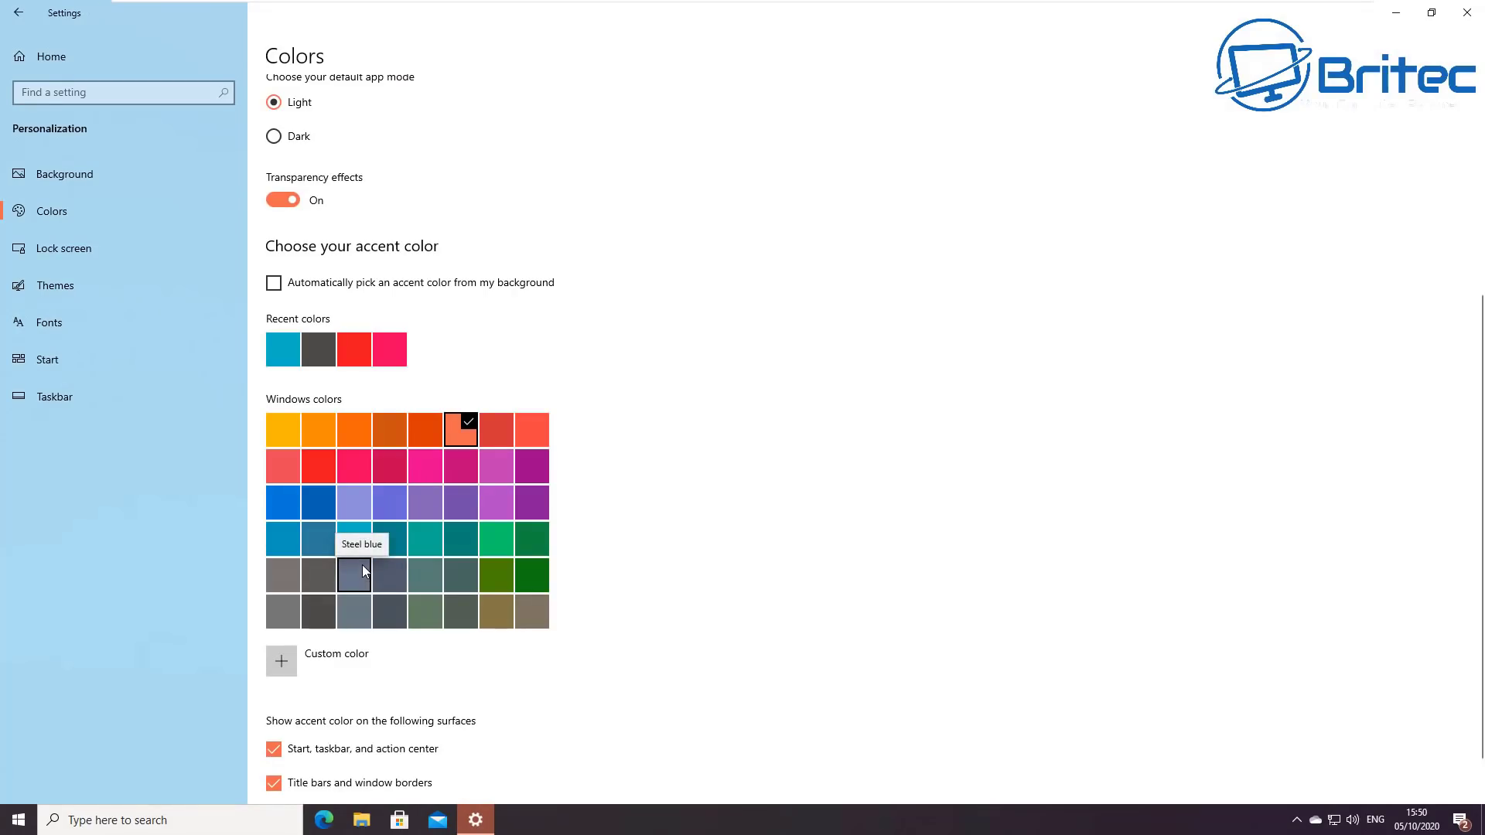
{"action": "left_click", "coordinate": [285, 428]}
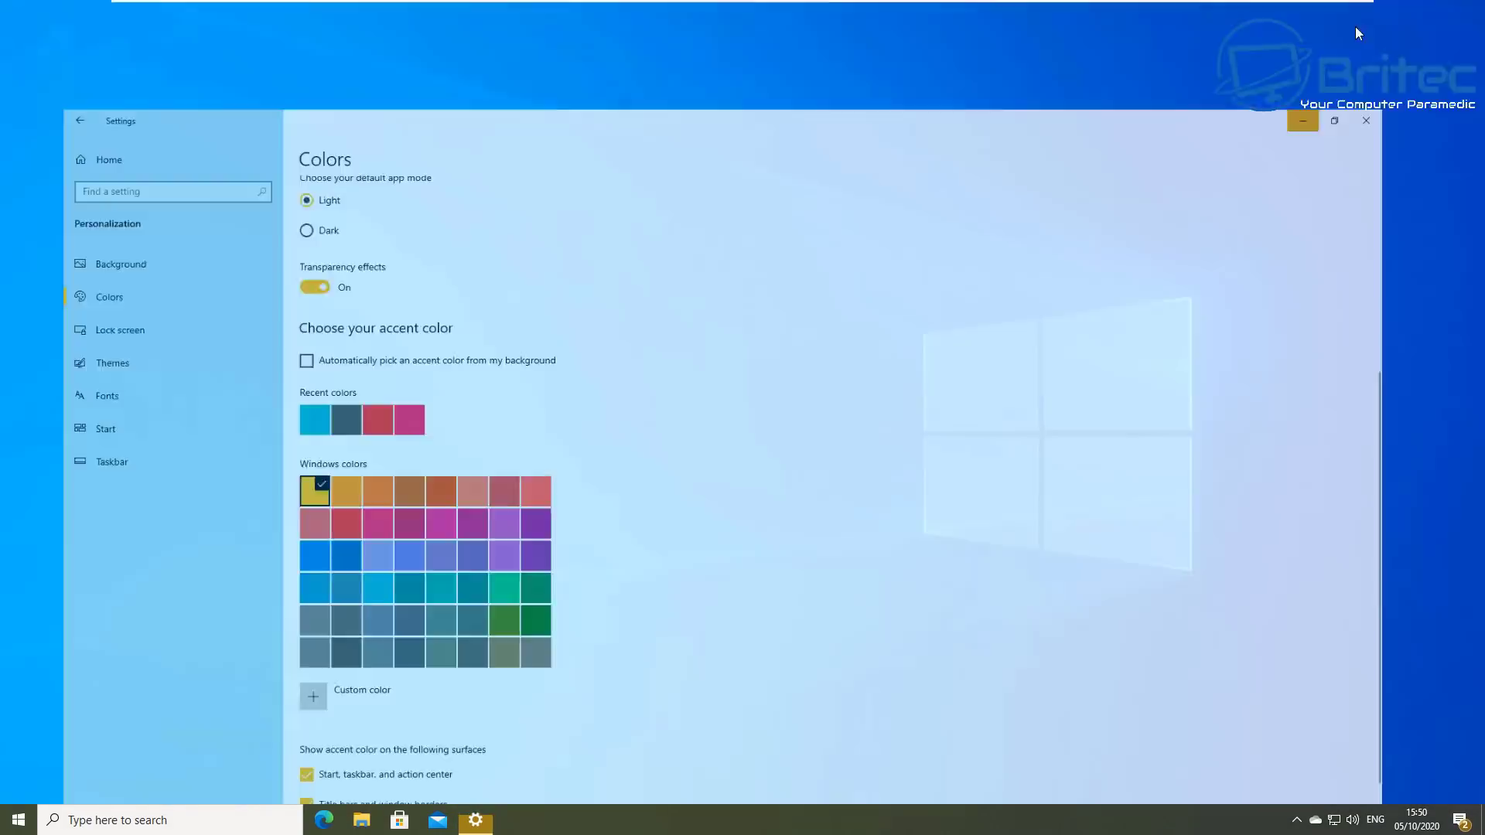
{"action": "left_click", "coordinate": [1302, 120]}
{"action": "left_click", "coordinate": [9, 823]}
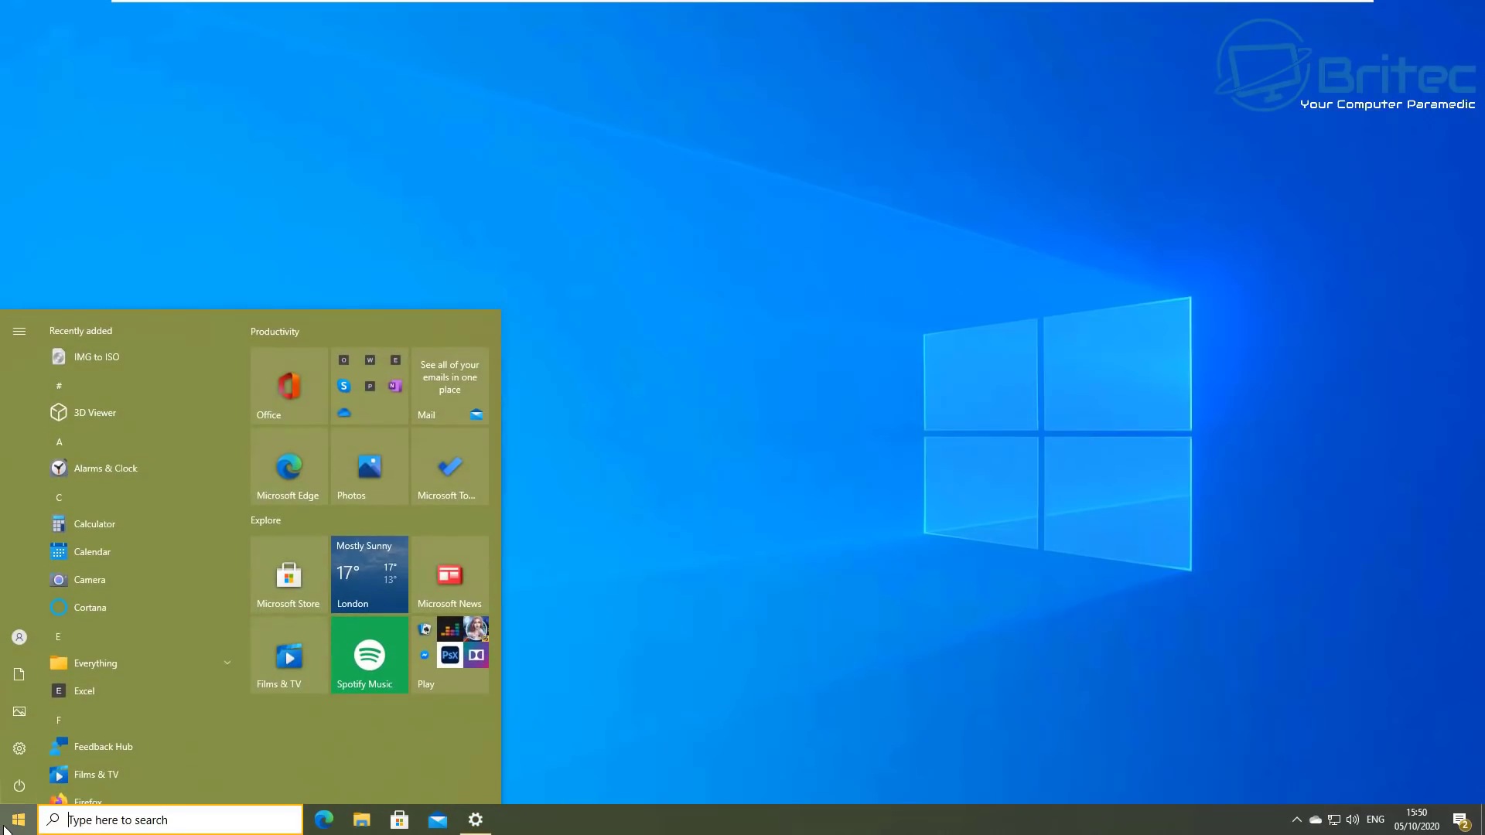
{"action": "left_click", "coordinate": [6, 825]}
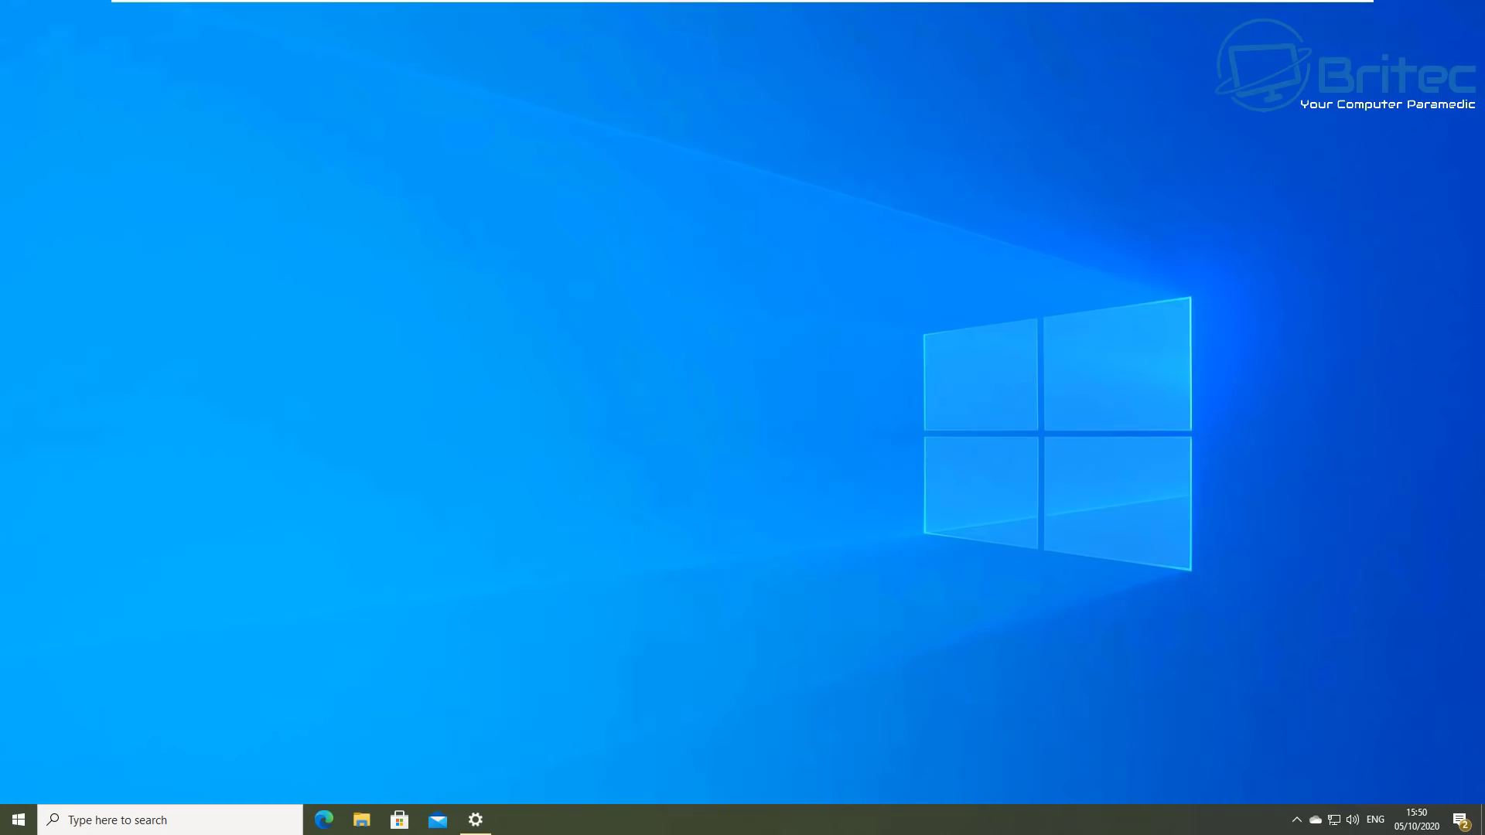
{"action": "left_click", "coordinate": [17, 820]}
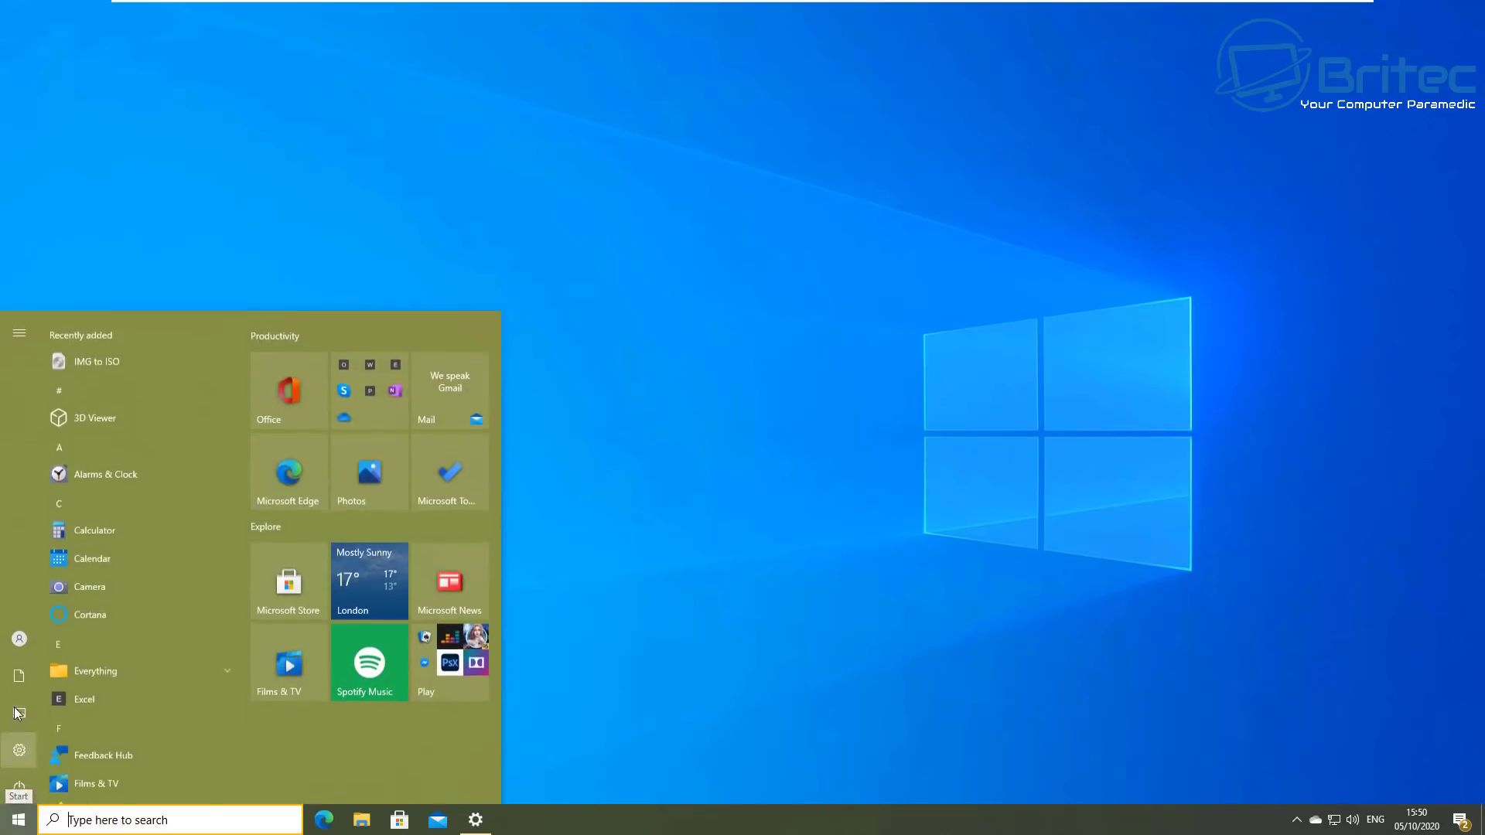
{"action": "left_click", "coordinate": [684, 691]}
Turn off the accent on all surfaces, restore default blue, and close Settings
{"action": "left_click", "coordinate": [475, 819]}
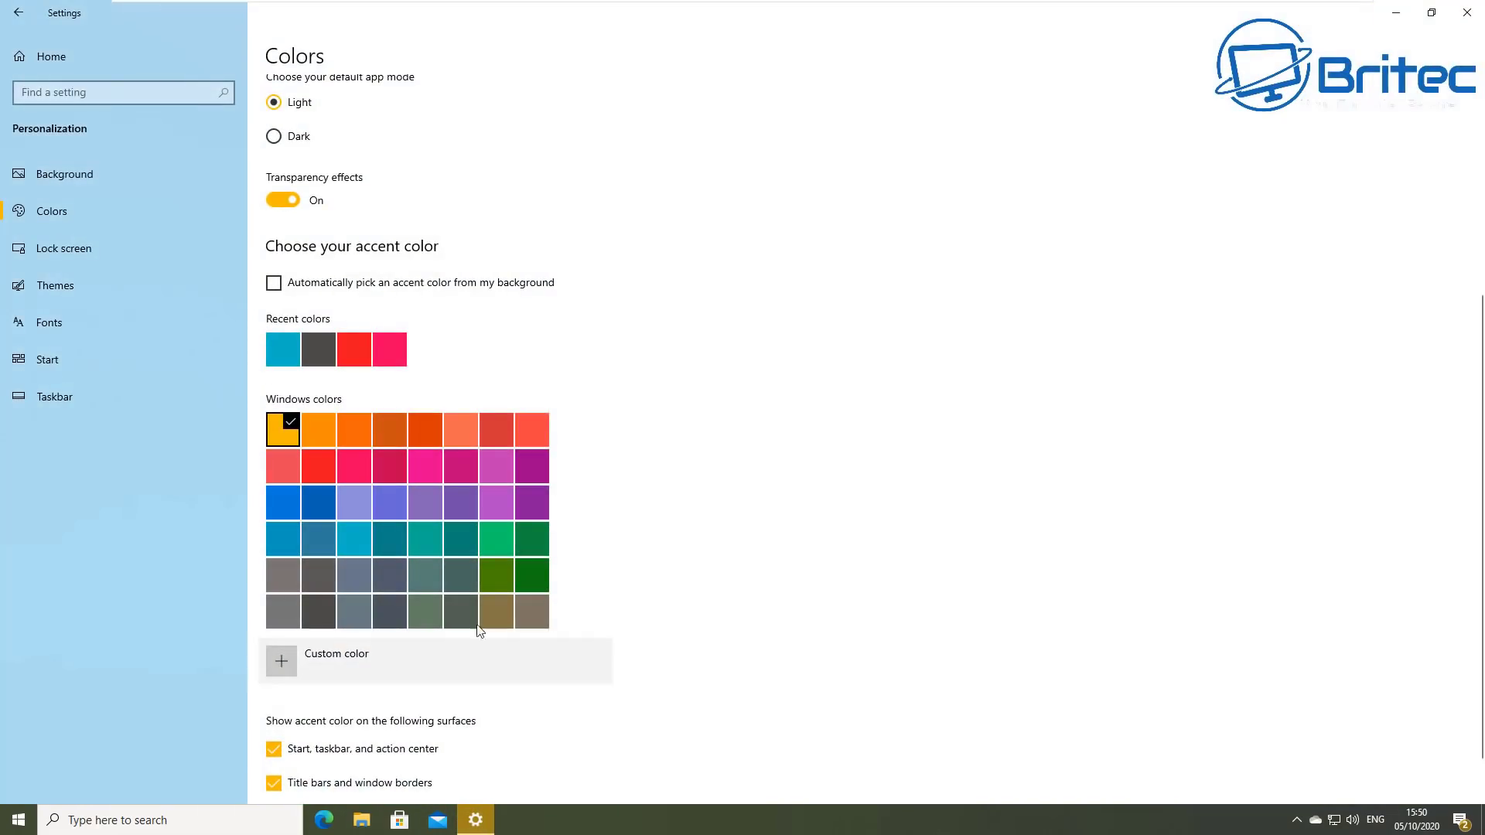
{"action": "left_click", "coordinate": [274, 749]}
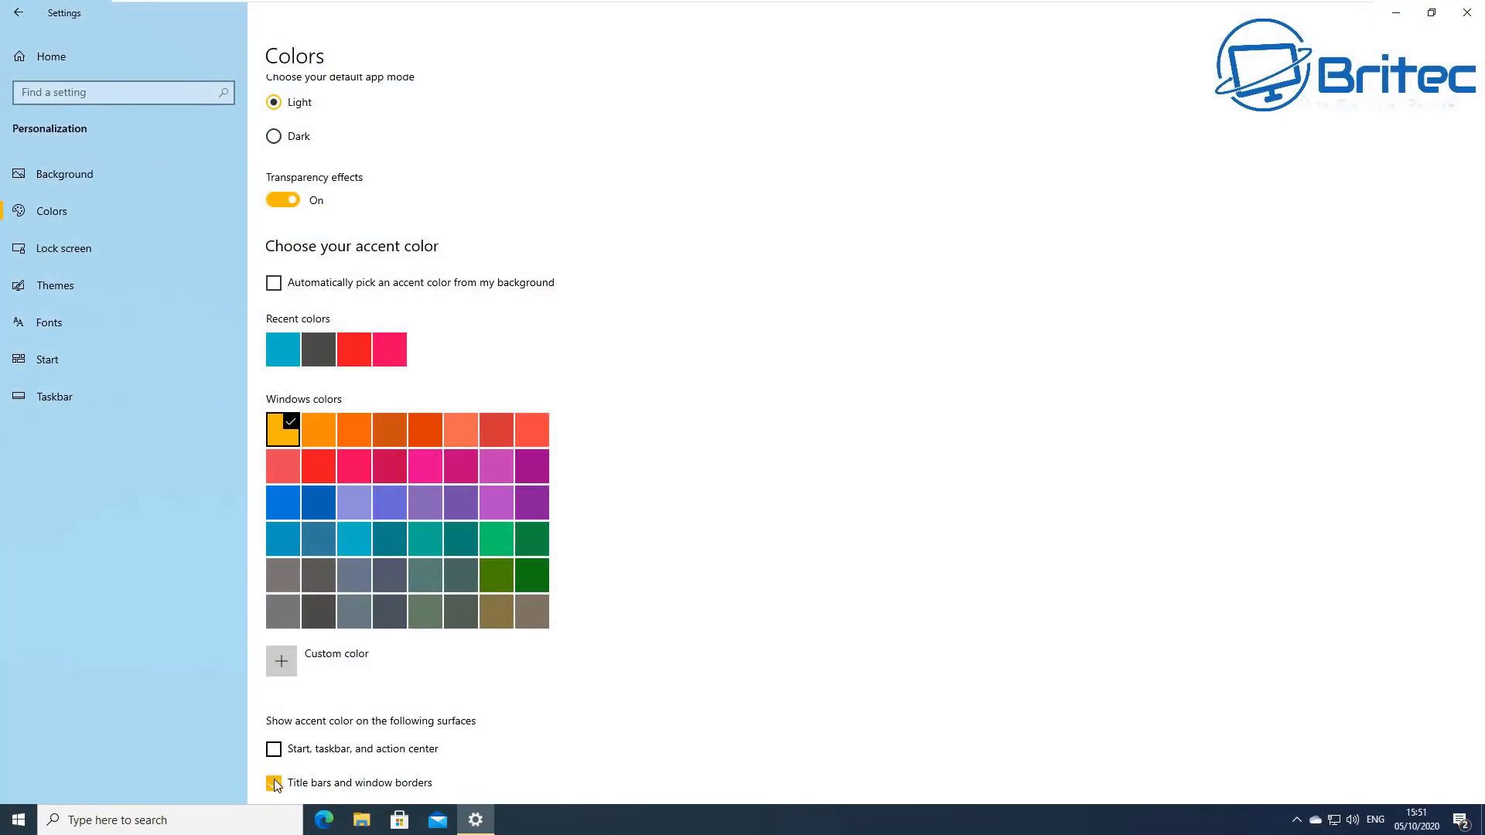
{"action": "left_click", "coordinate": [273, 782]}
{"action": "left_click", "coordinate": [273, 783]}
{"action": "left_click", "coordinate": [274, 783]}
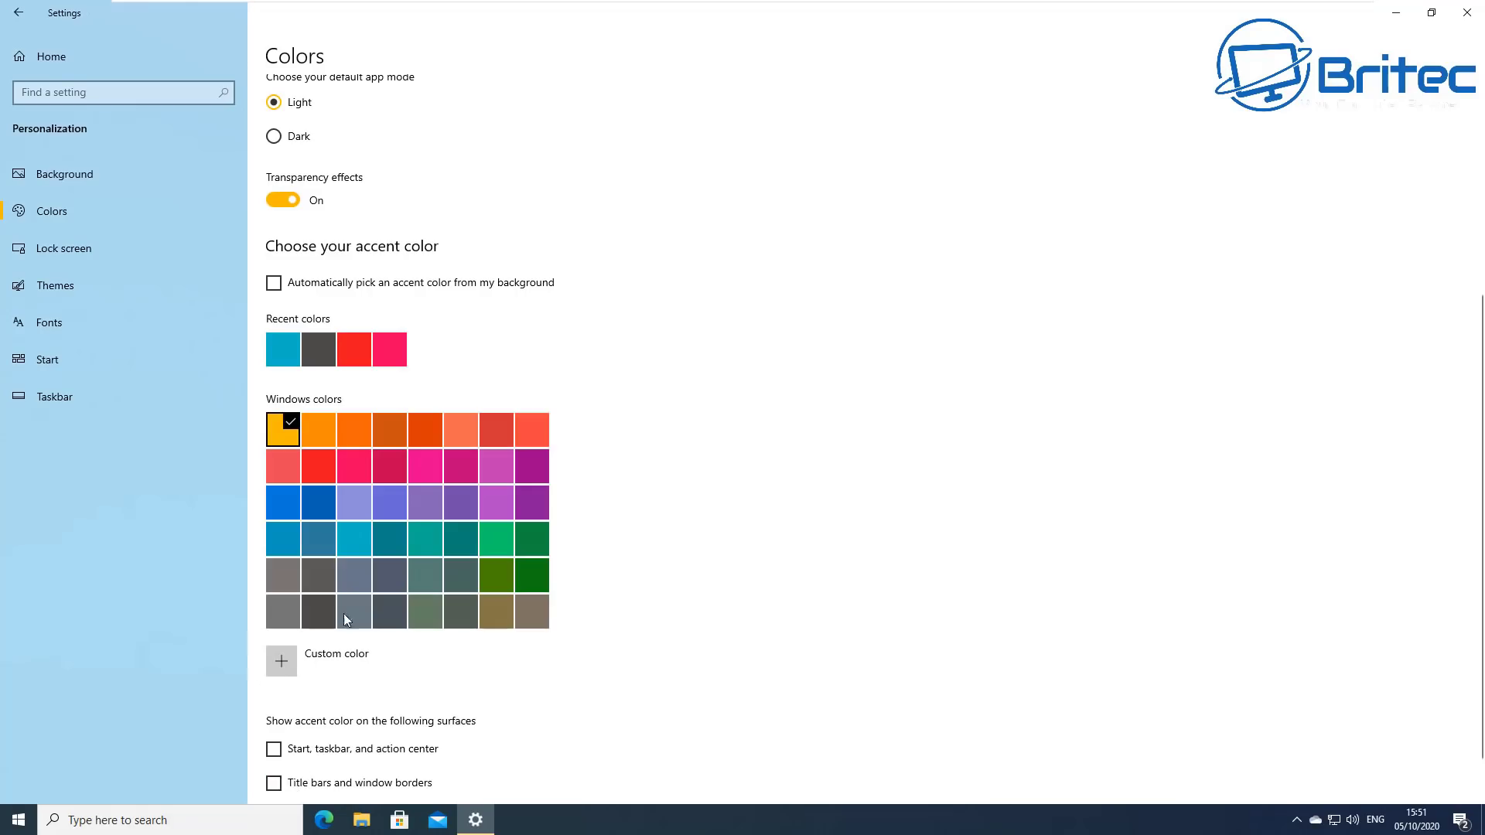
{"action": "left_click", "coordinate": [285, 507]}
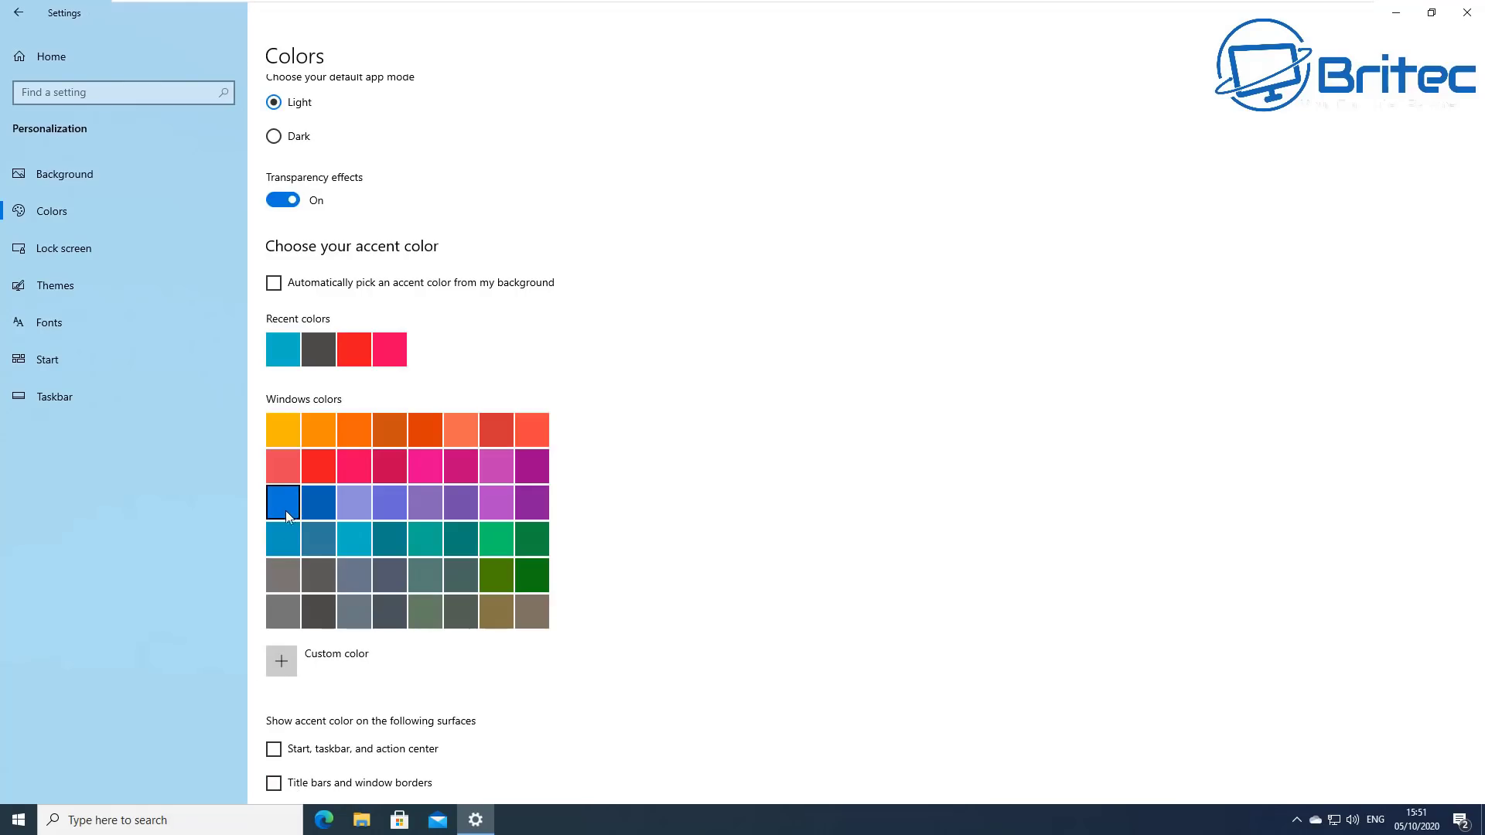
{"action": "left_click", "coordinate": [1395, 12]}
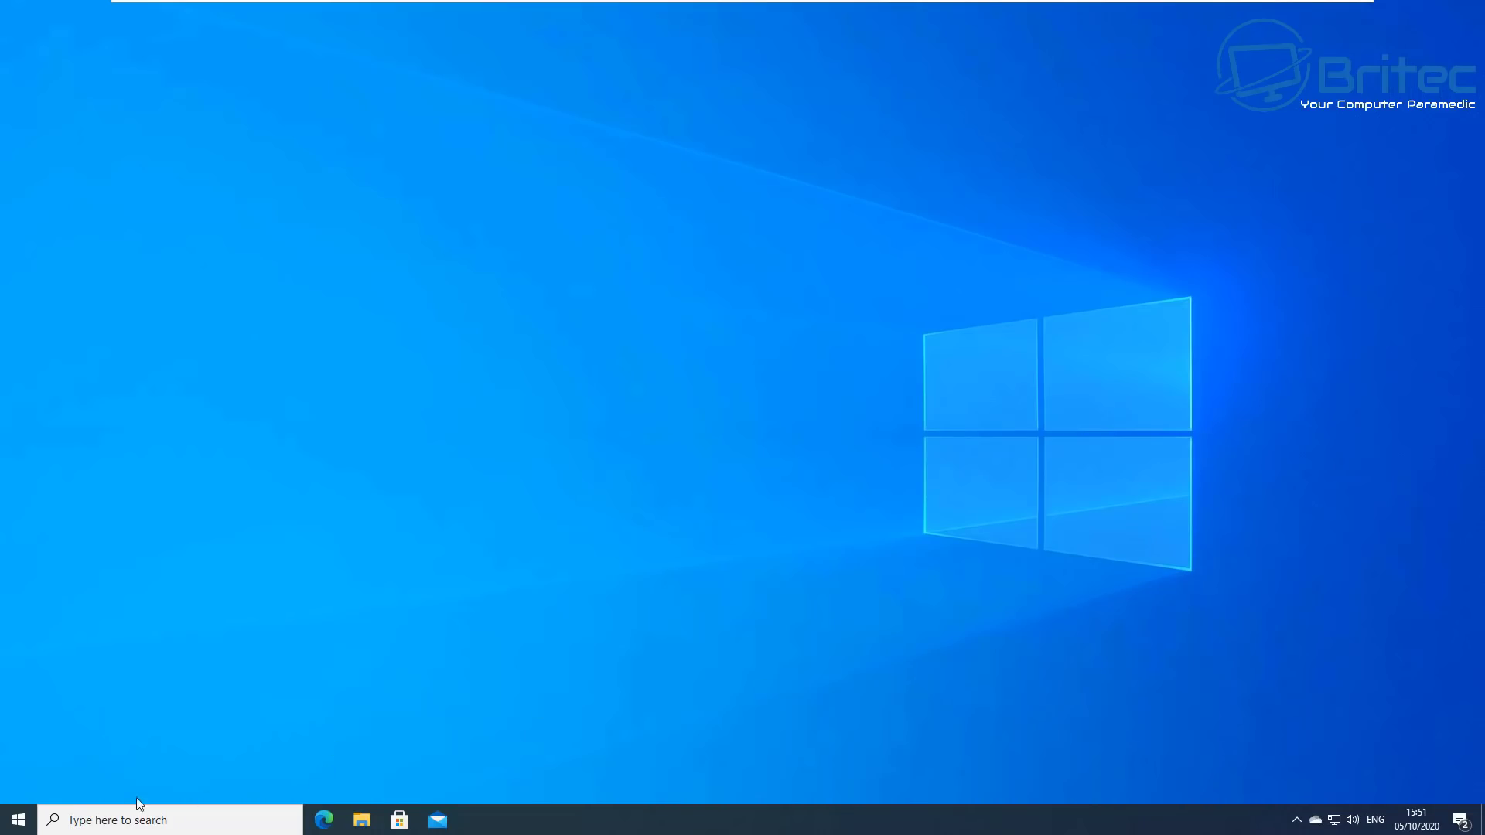
Open System > About in Settings and copy the Windows 10 Pro 20H2 specifications
{"action": "left_click", "coordinate": [17, 818]}
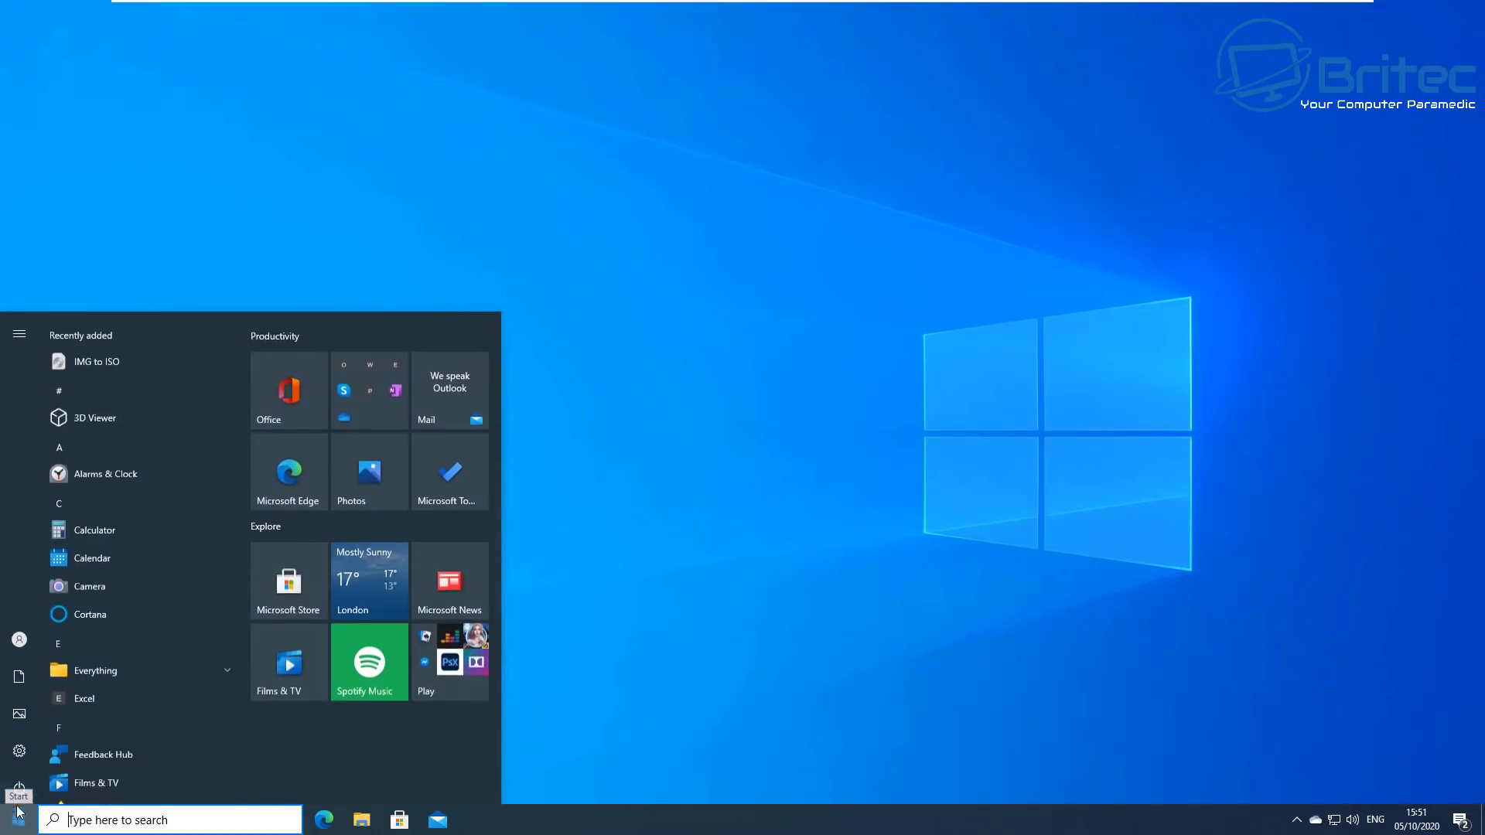
{"action": "left_click", "coordinate": [17, 750]}
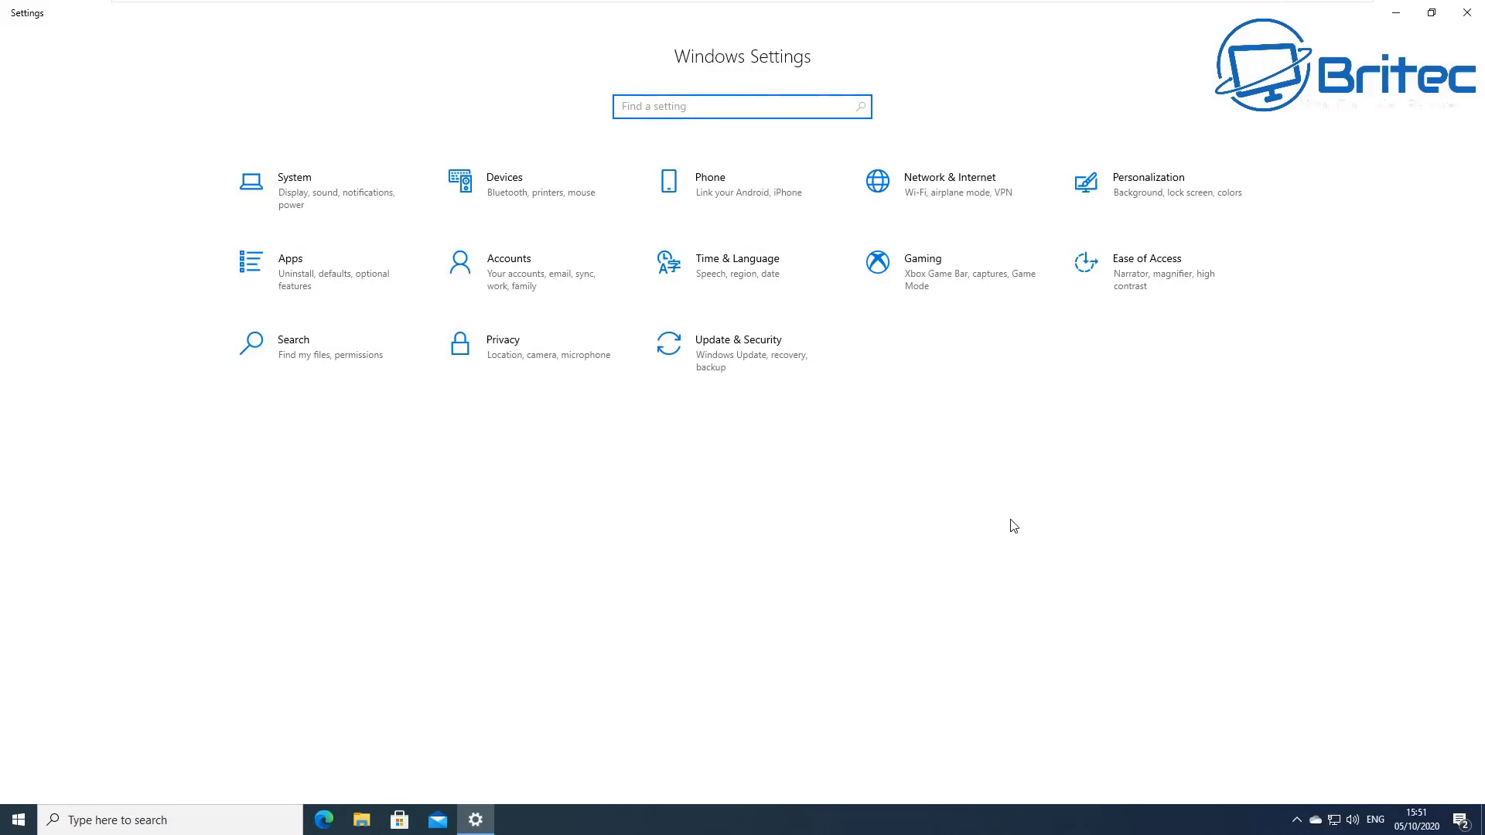
{"action": "left_click", "coordinate": [284, 184]}
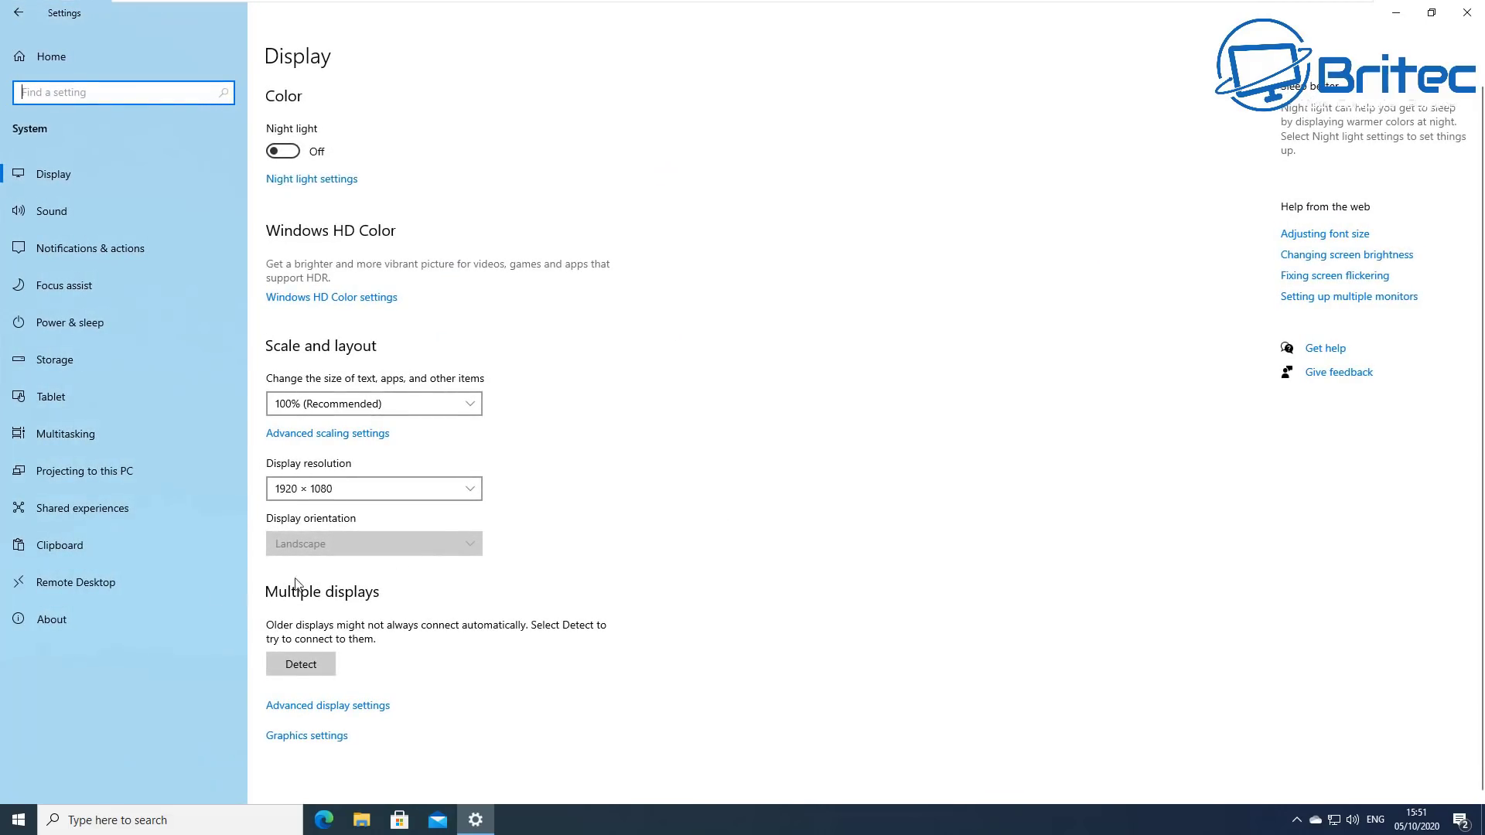
{"action": "left_click", "coordinate": [80, 627]}
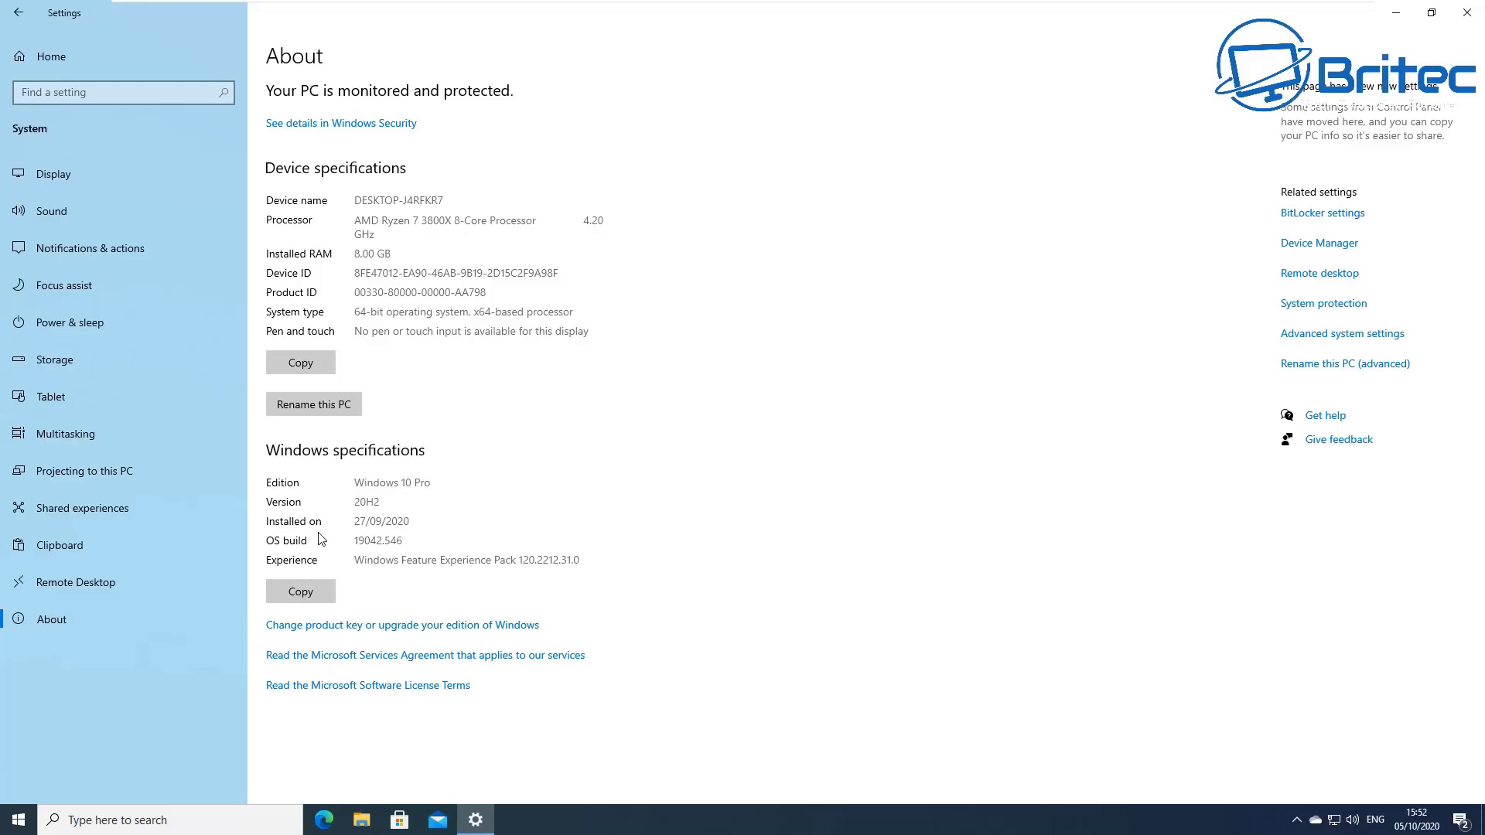
{"action": "left_click", "coordinate": [297, 590]}
{"action": "left_click", "coordinate": [151, 821]}
Open Notepad and paste the Windows specifications into a new note
{"action": "type", "text": "no"}
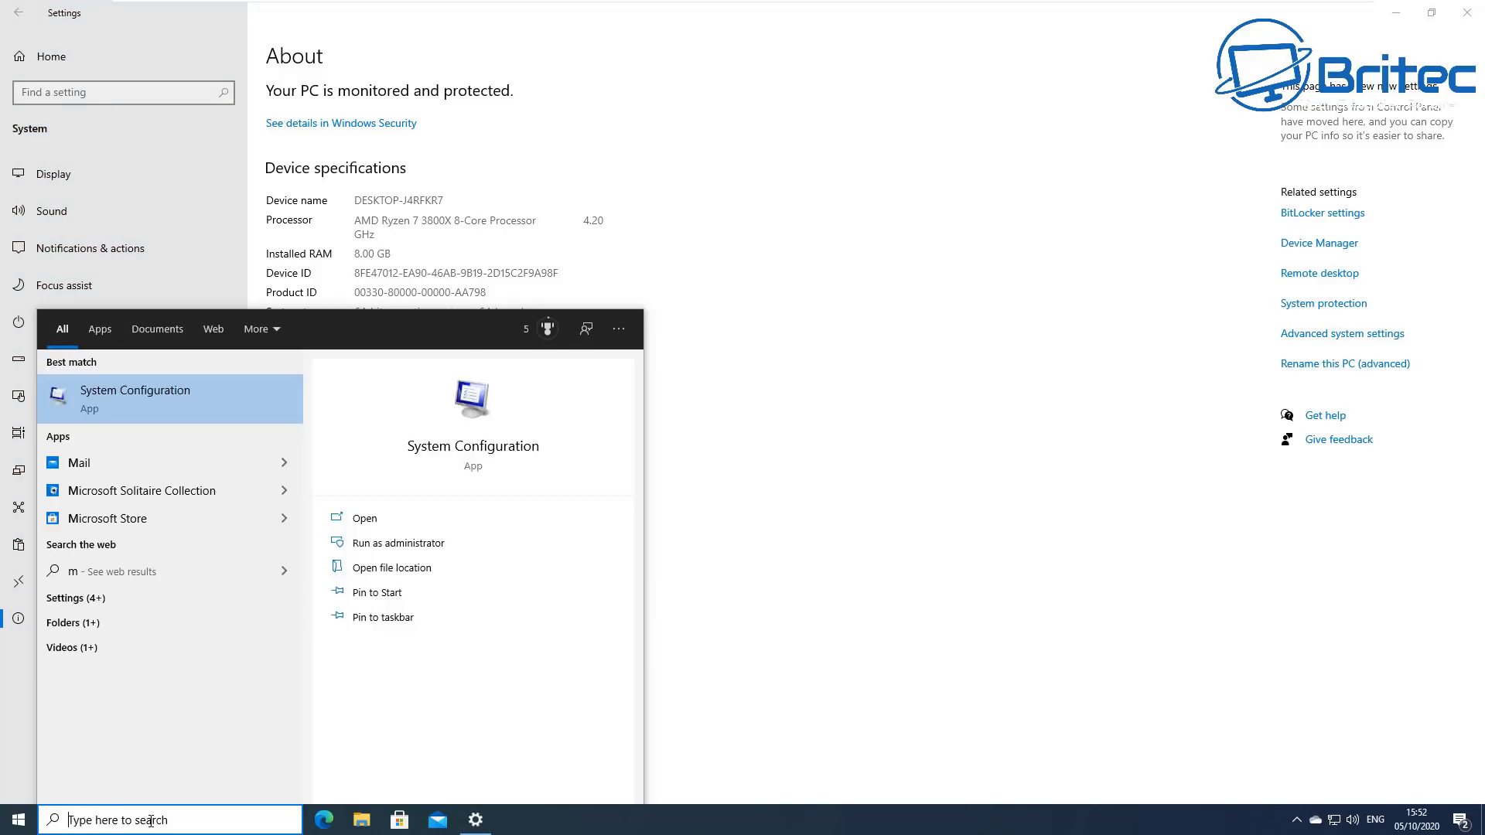
{"action": "type", "text": "tepad"}
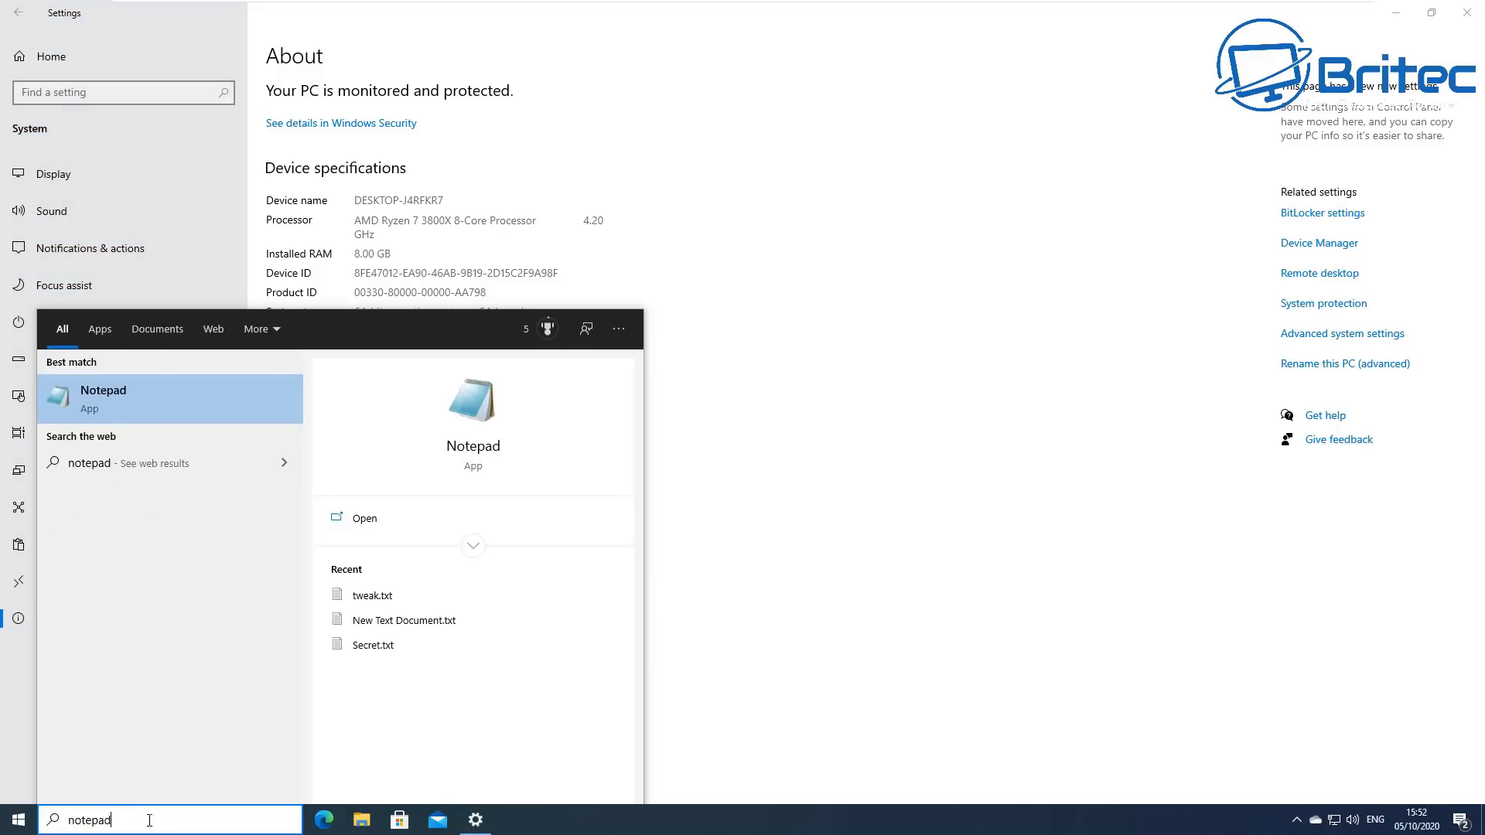
{"action": "left_click", "coordinate": [102, 399]}
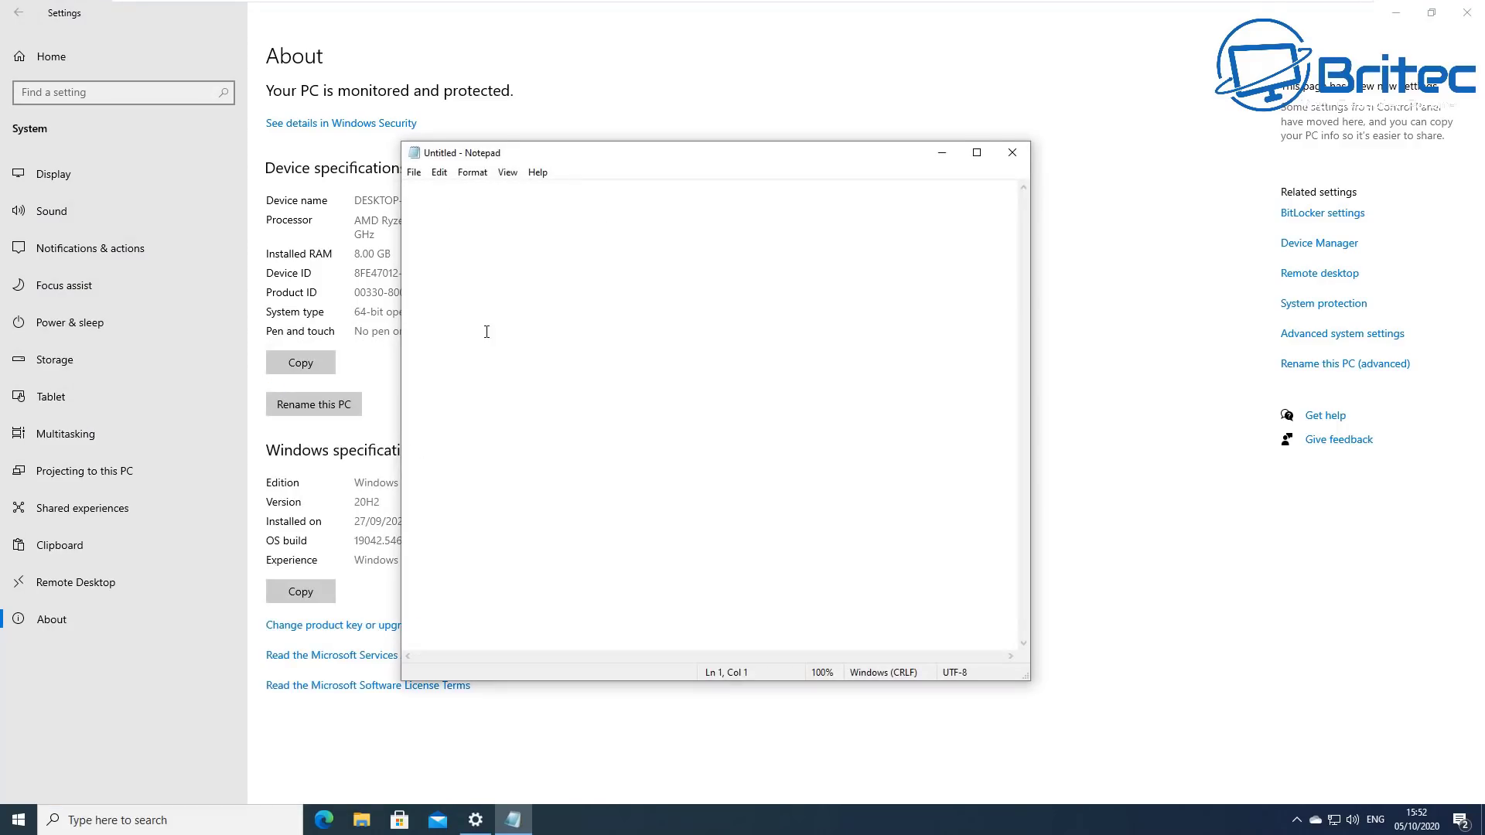
{"action": "right_click", "coordinate": [487, 331]}
{"action": "left_click", "coordinate": [523, 399]}
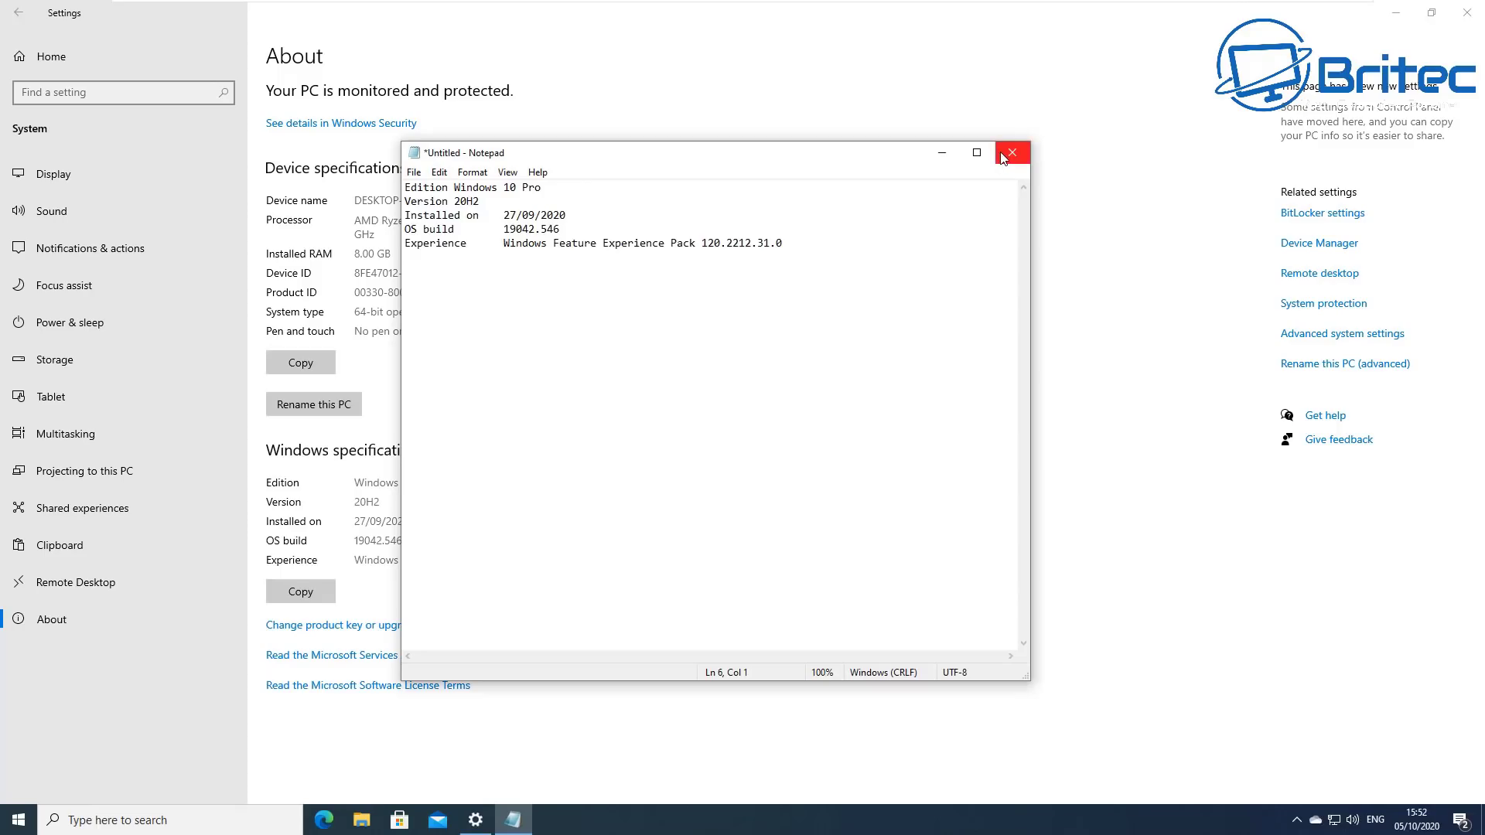
Copy the device specifications, paste them below, then close Notepad without saving
{"action": "left_click", "coordinate": [311, 367]}
{"action": "left_click", "coordinate": [513, 820]}
{"action": "key", "text": "Return"}
{"action": "key", "text": "Return"}
{"action": "key", "text": "Return"}
{"action": "right_click", "coordinate": [480, 299]}
{"action": "left_click", "coordinate": [495, 355]}
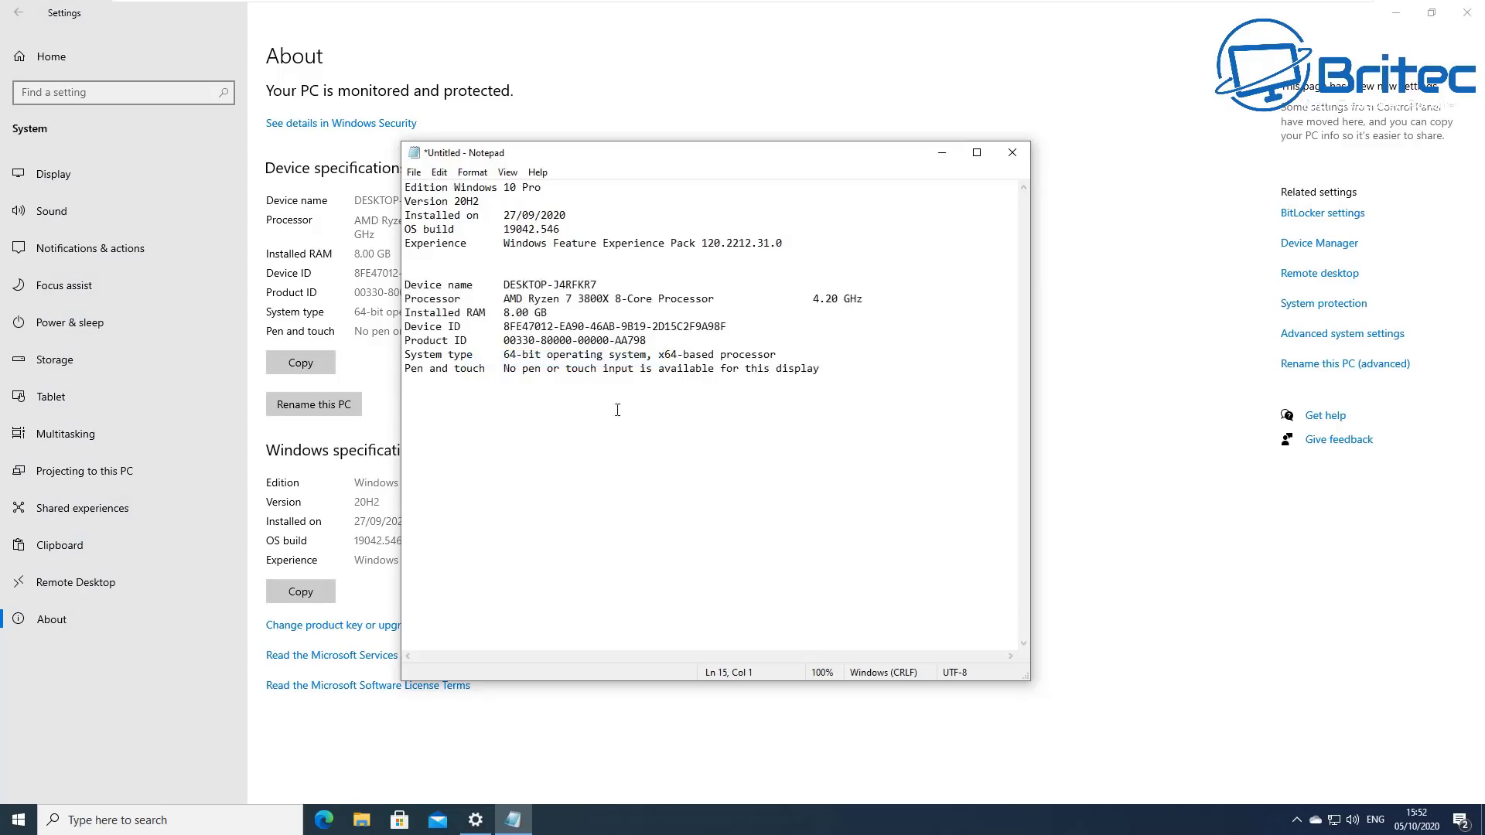
{"action": "left_click", "coordinate": [1008, 149]}
{"action": "left_click", "coordinate": [759, 412]}
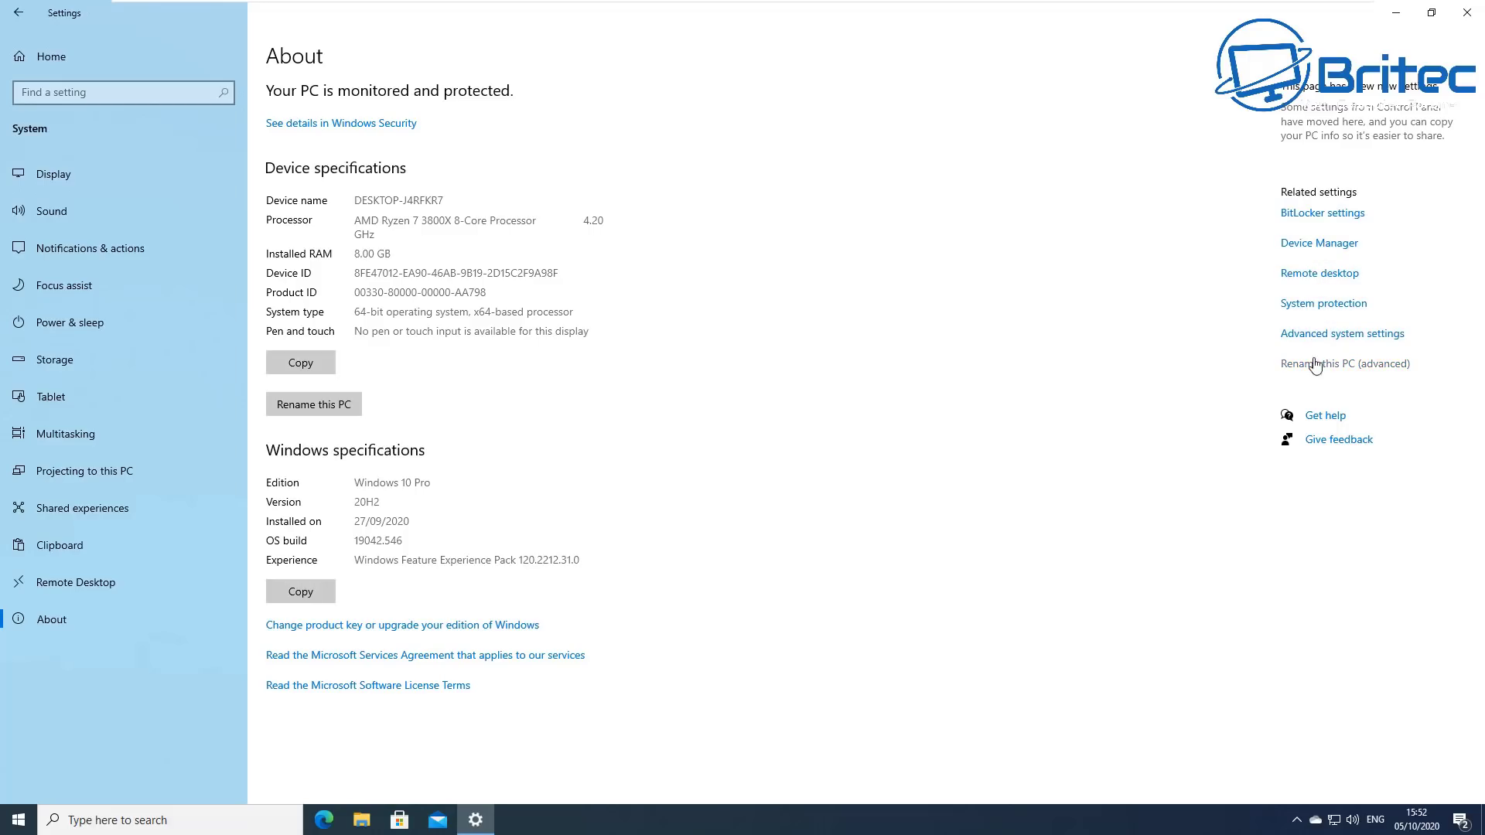
{"action": "left_click", "coordinate": [1304, 244]}
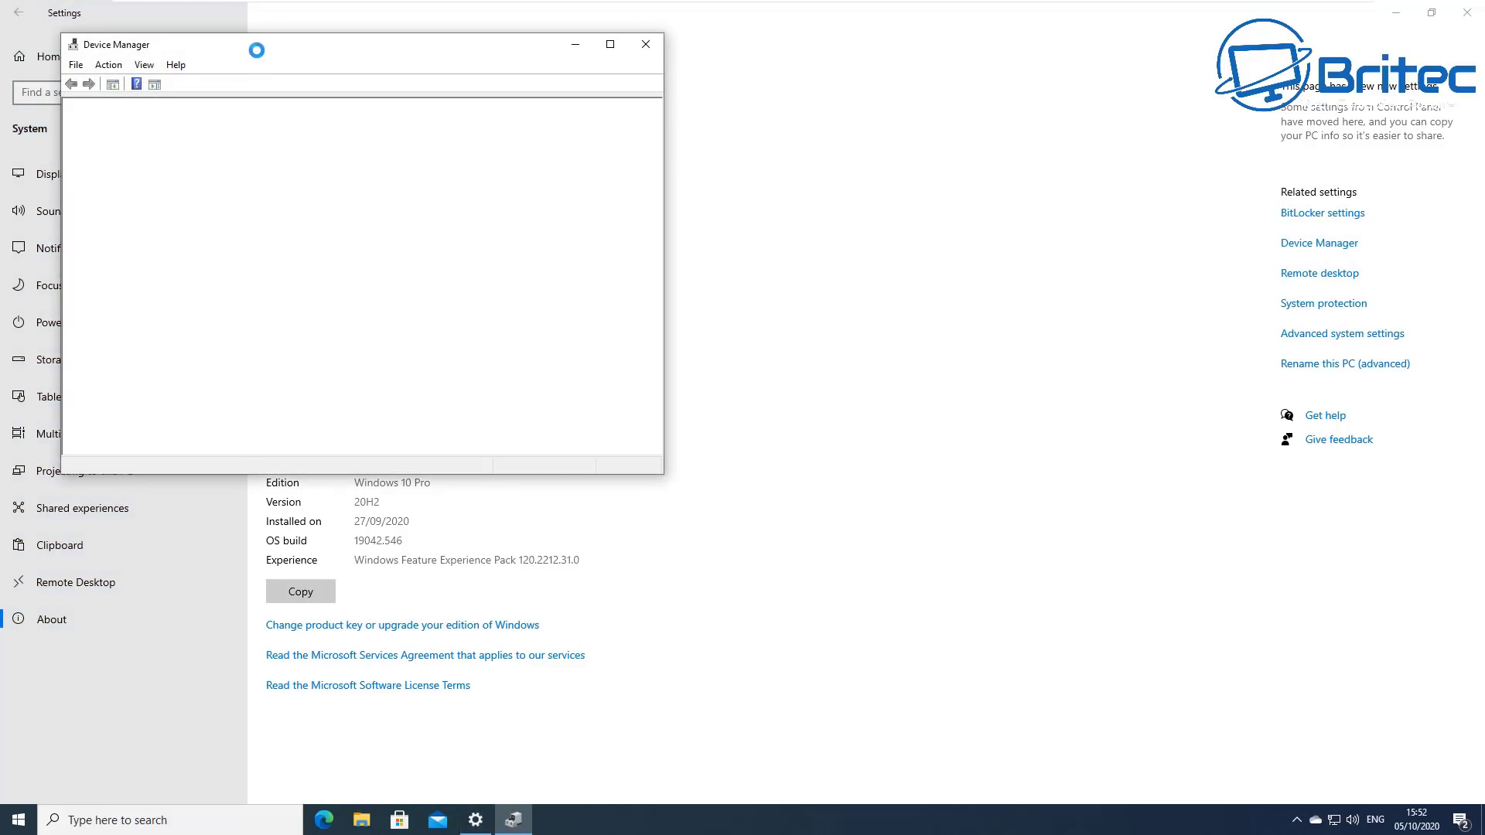
{"action": "left_click_drag", "start_coordinate": [257, 51], "coordinate": [647, 218]}
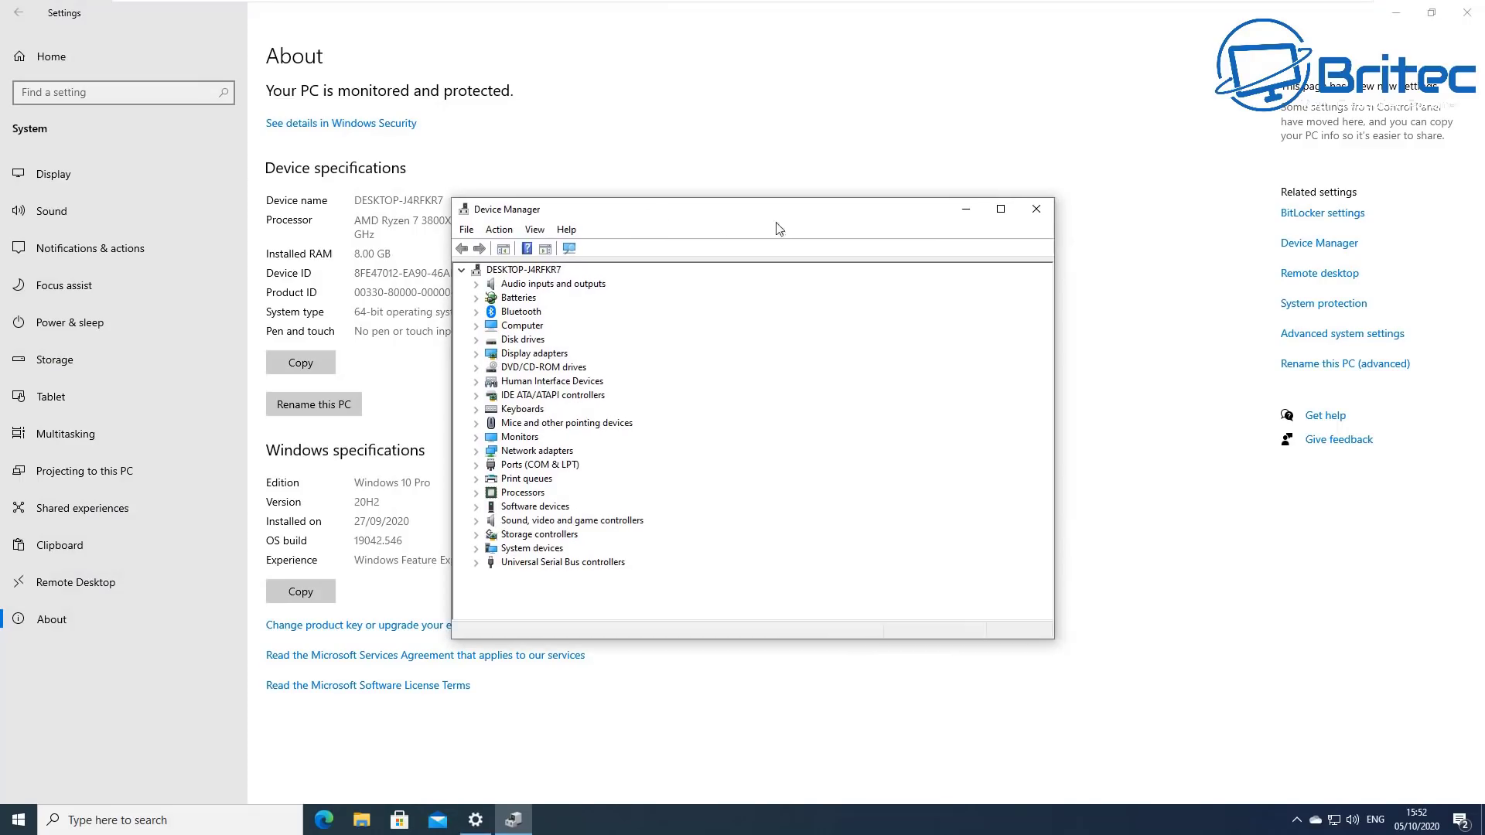
{"action": "left_click", "coordinate": [1035, 207]}
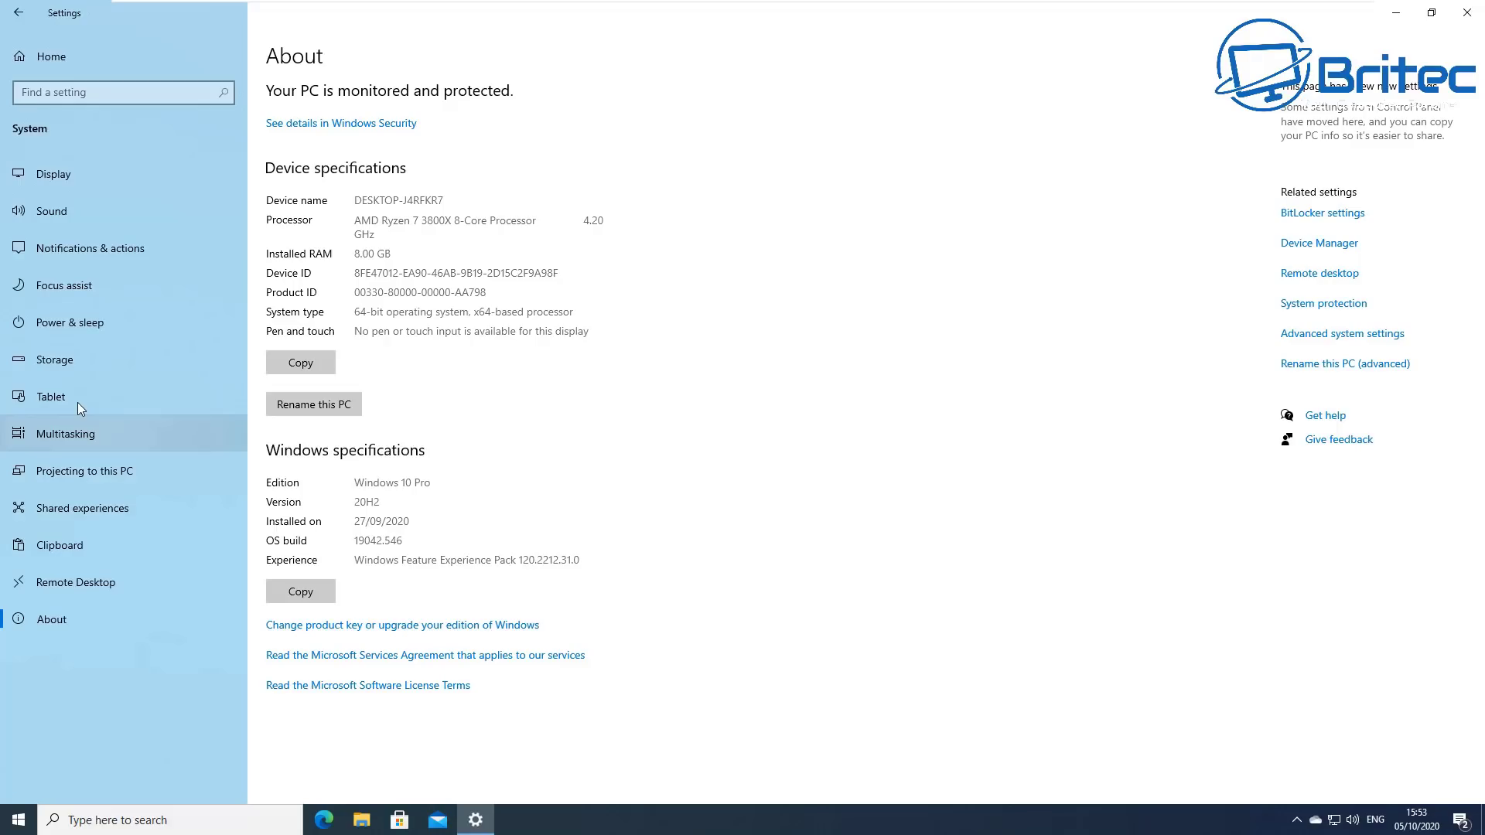
Switch to the Tablet page: hardware-appropriate mode at sign-in, no switching to tablet mode
{"action": "left_click", "coordinate": [73, 397]}
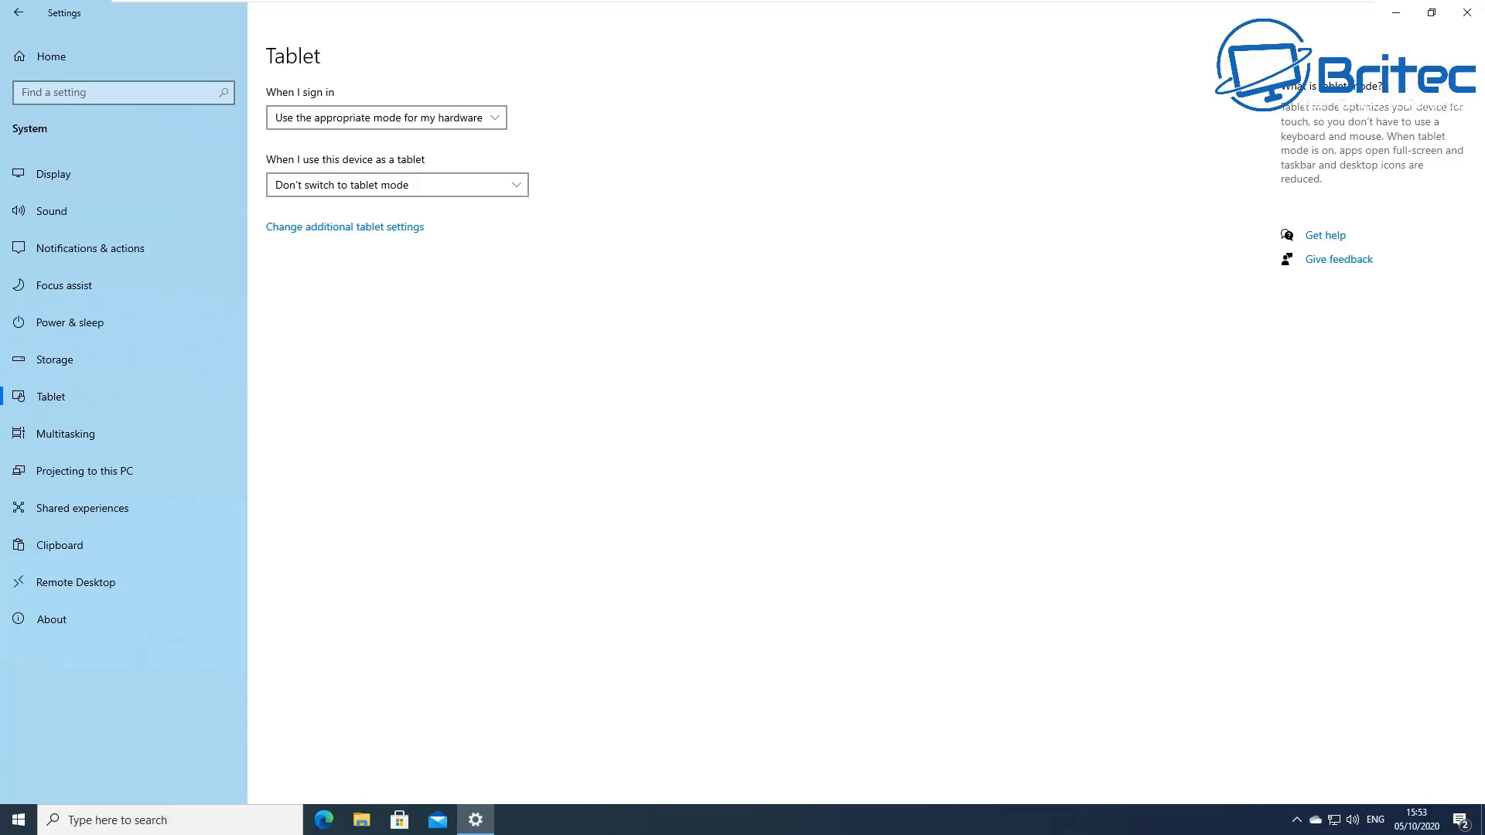
Check the 60.000 Hz refresh rate in Advanced display settings, then return to Display
{"action": "key", "text": "alt+F4"}
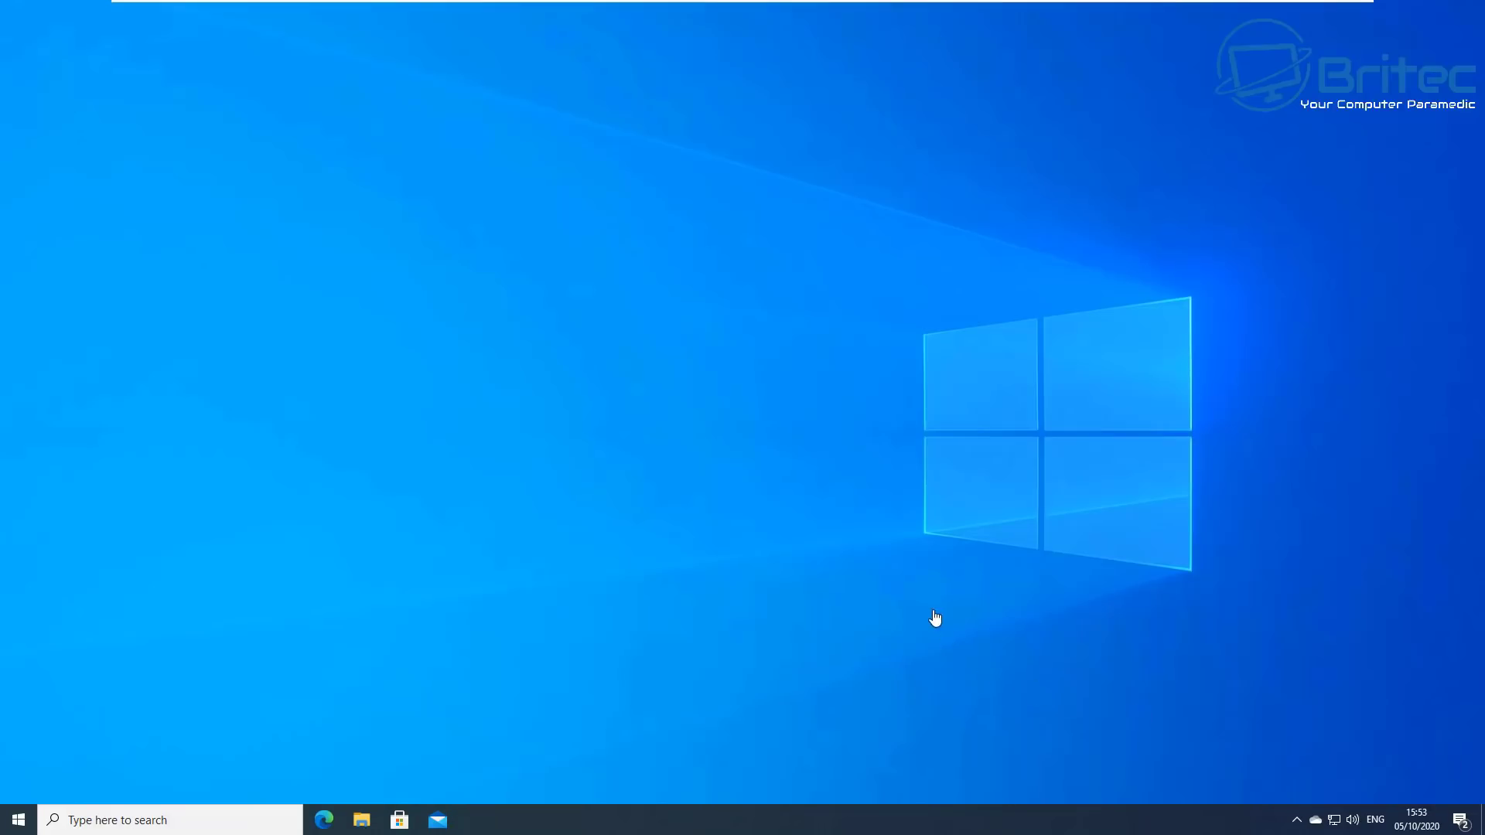
{"action": "right_click", "coordinate": [725, 405]}
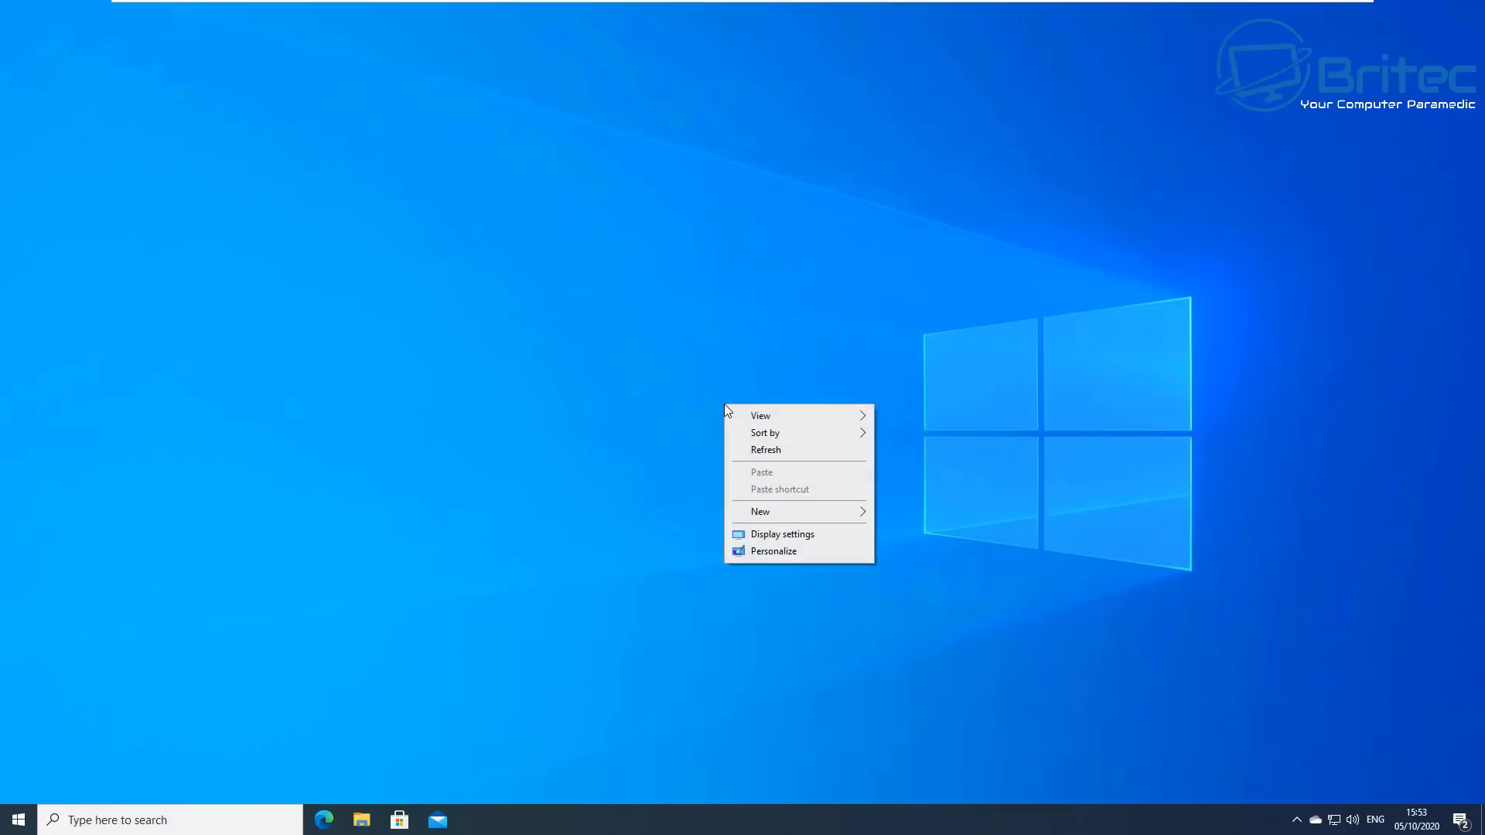
{"action": "left_click", "coordinate": [792, 536]}
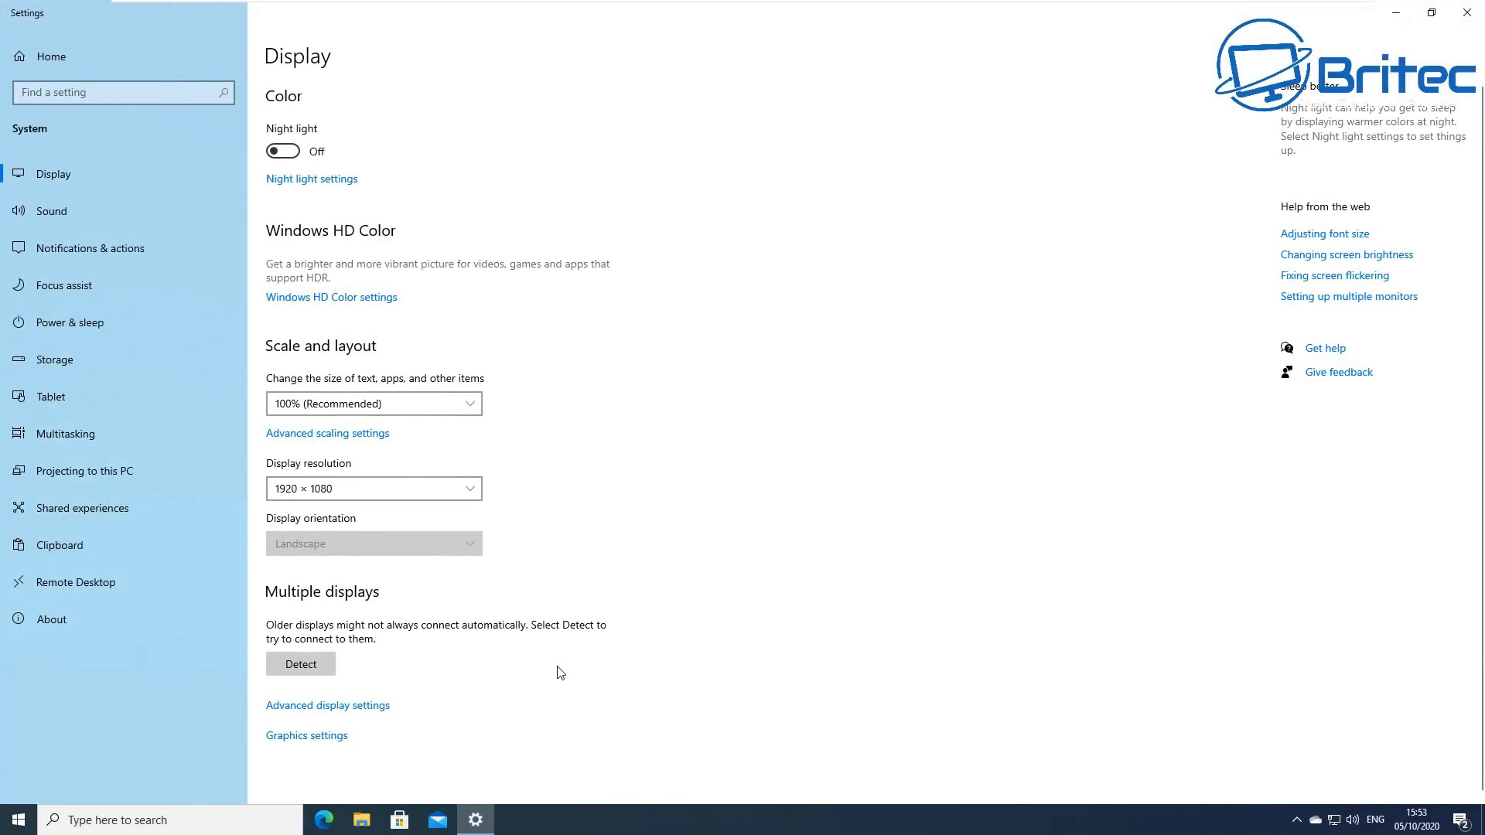
{"action": "left_click", "coordinate": [332, 705]}
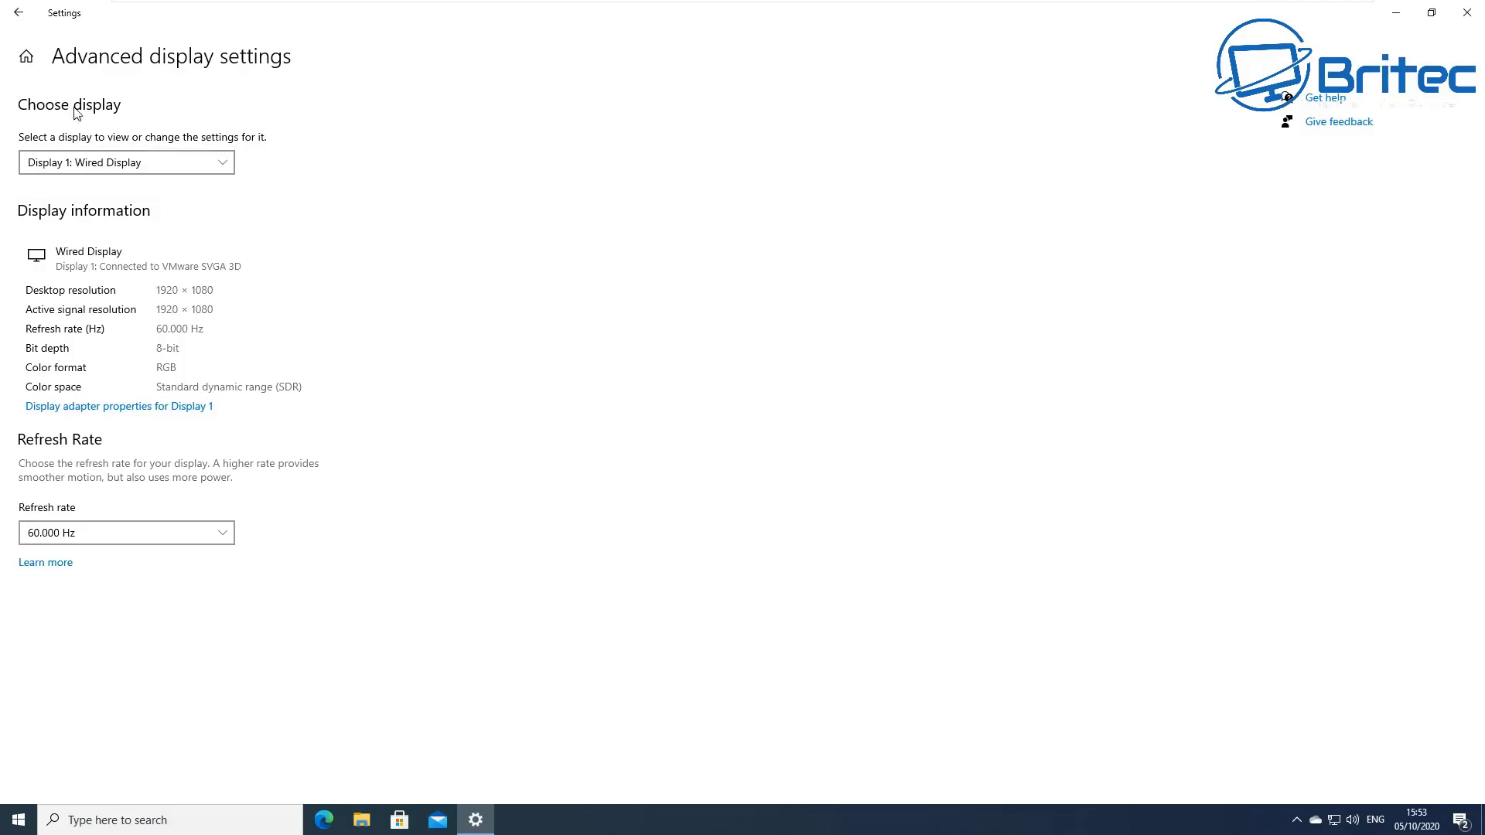
{"action": "left_click", "coordinate": [18, 13]}
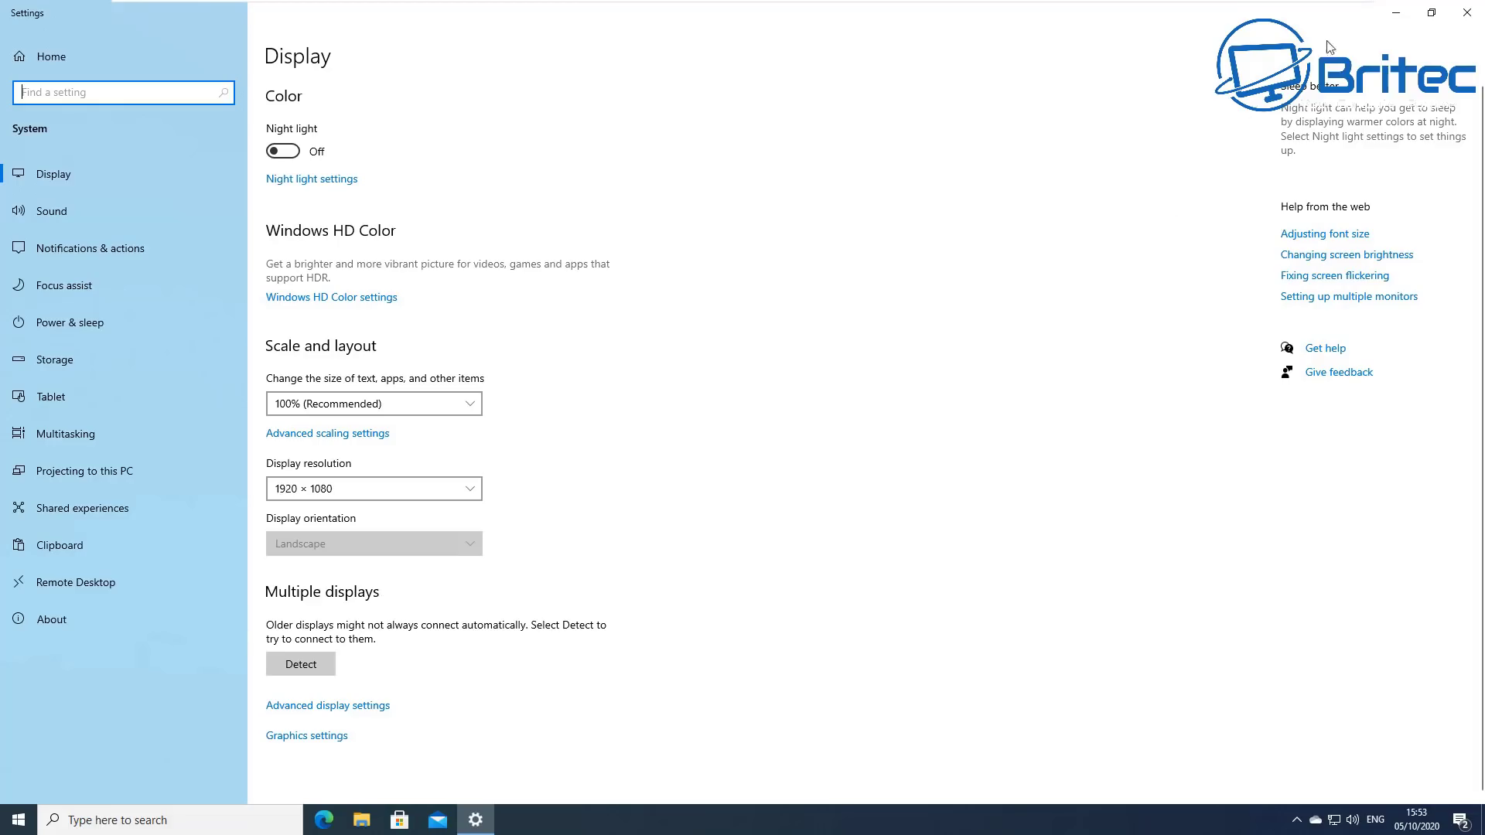
Close Settings and open the Action Center showing Windows Security alerts and quick actions
{"action": "left_click", "coordinate": [1464, 19]}
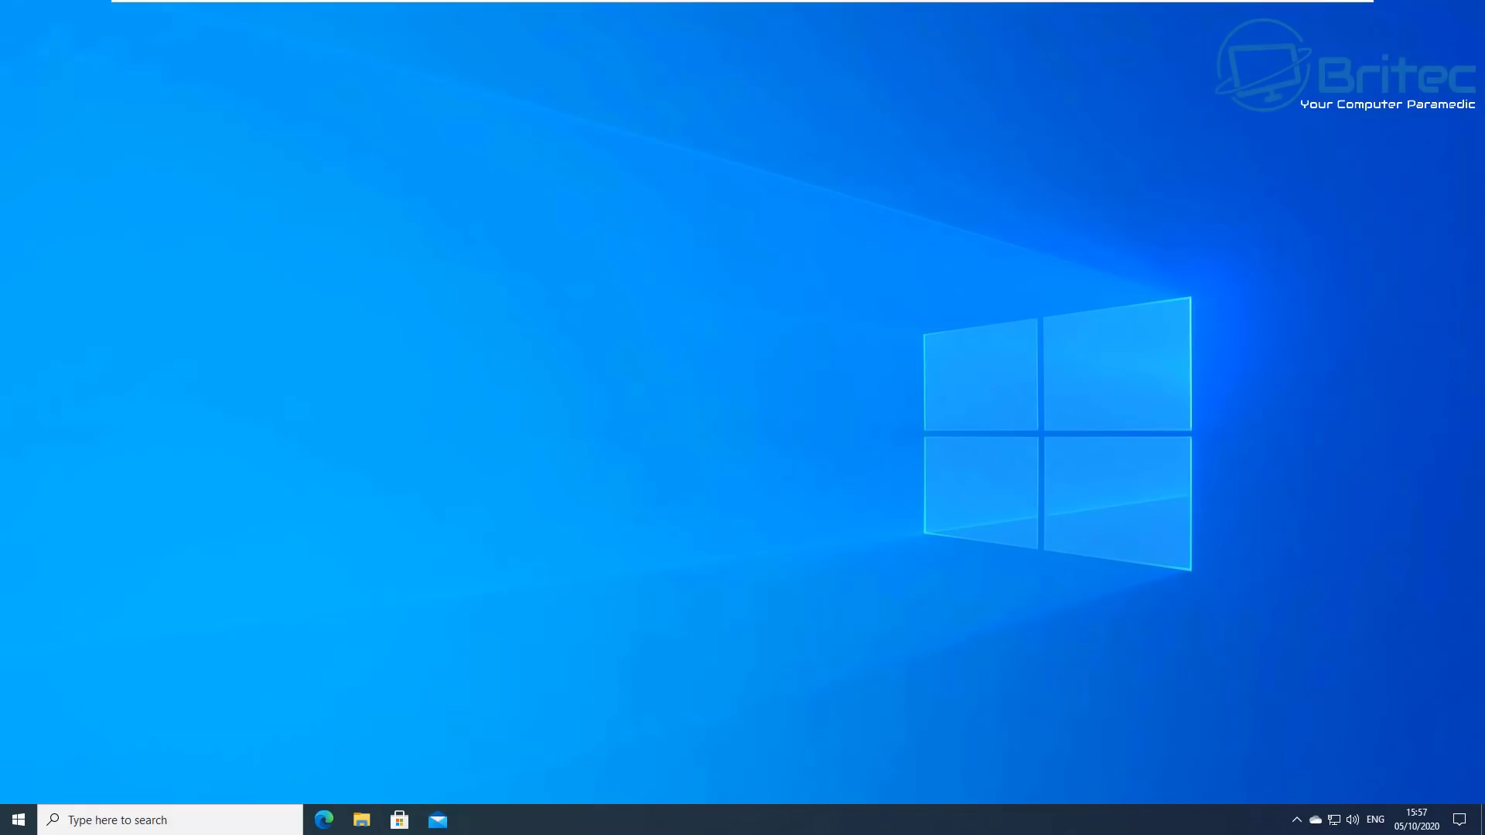
{"action": "left_click", "coordinate": [1461, 820]}
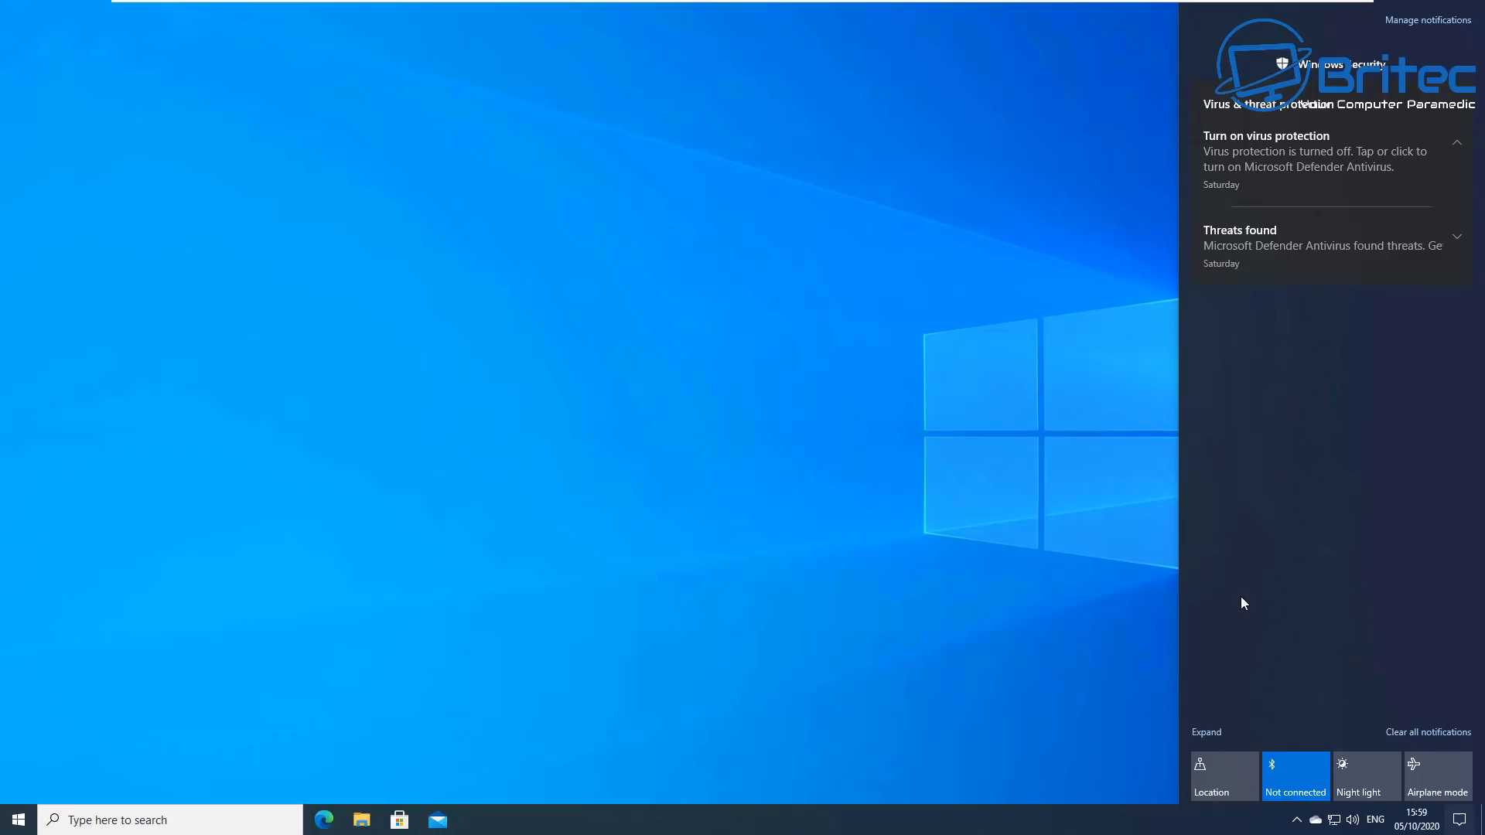
Close the Action Center notification panel to return to the desktop
{"action": "left_click", "coordinate": [1151, 637]}
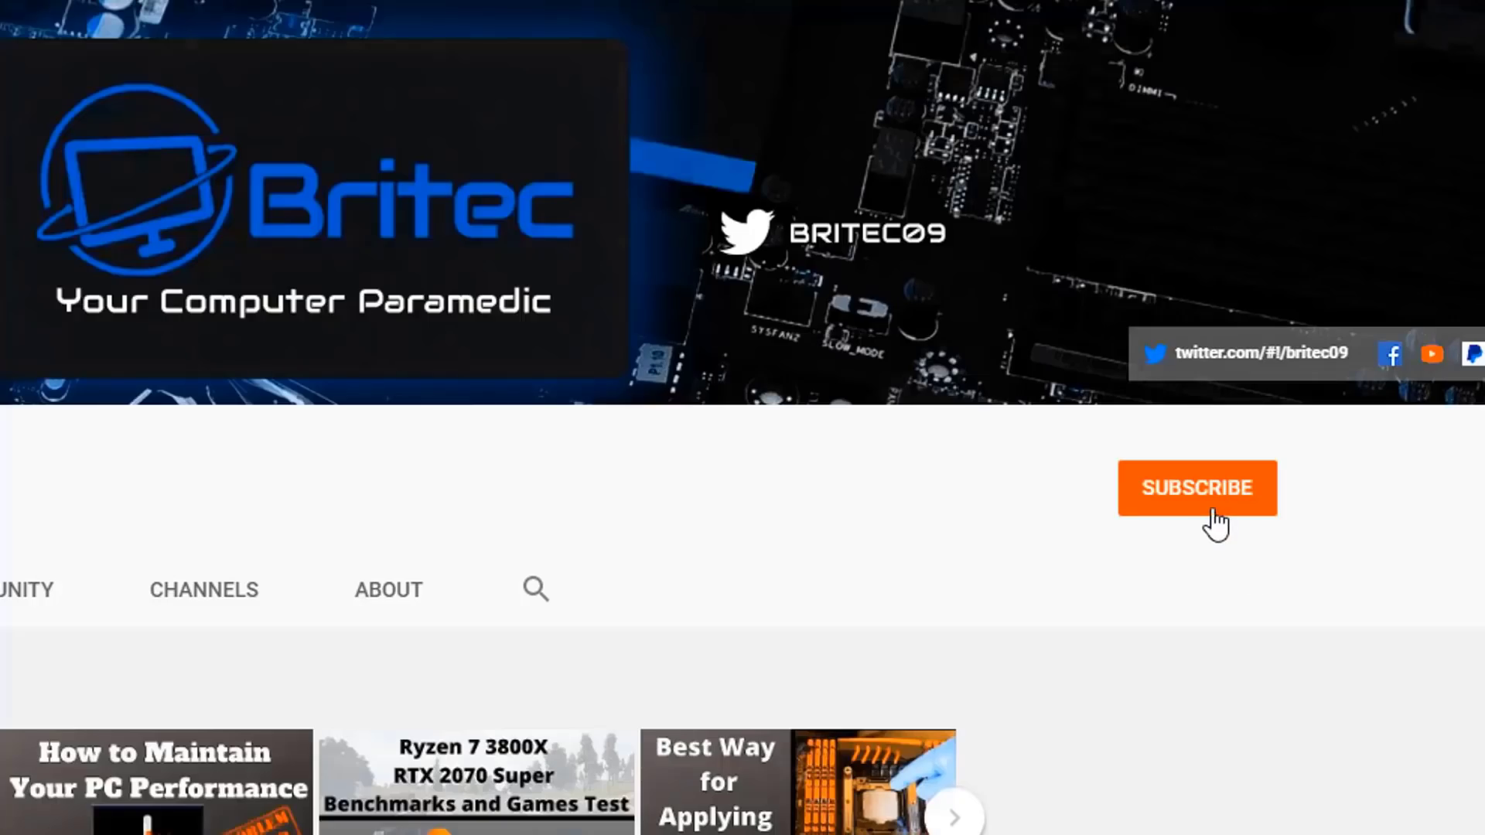
Subscribe to the Britec YouTube channel and set its notification bell to All
{"action": "left_click", "coordinate": [1211, 511]}
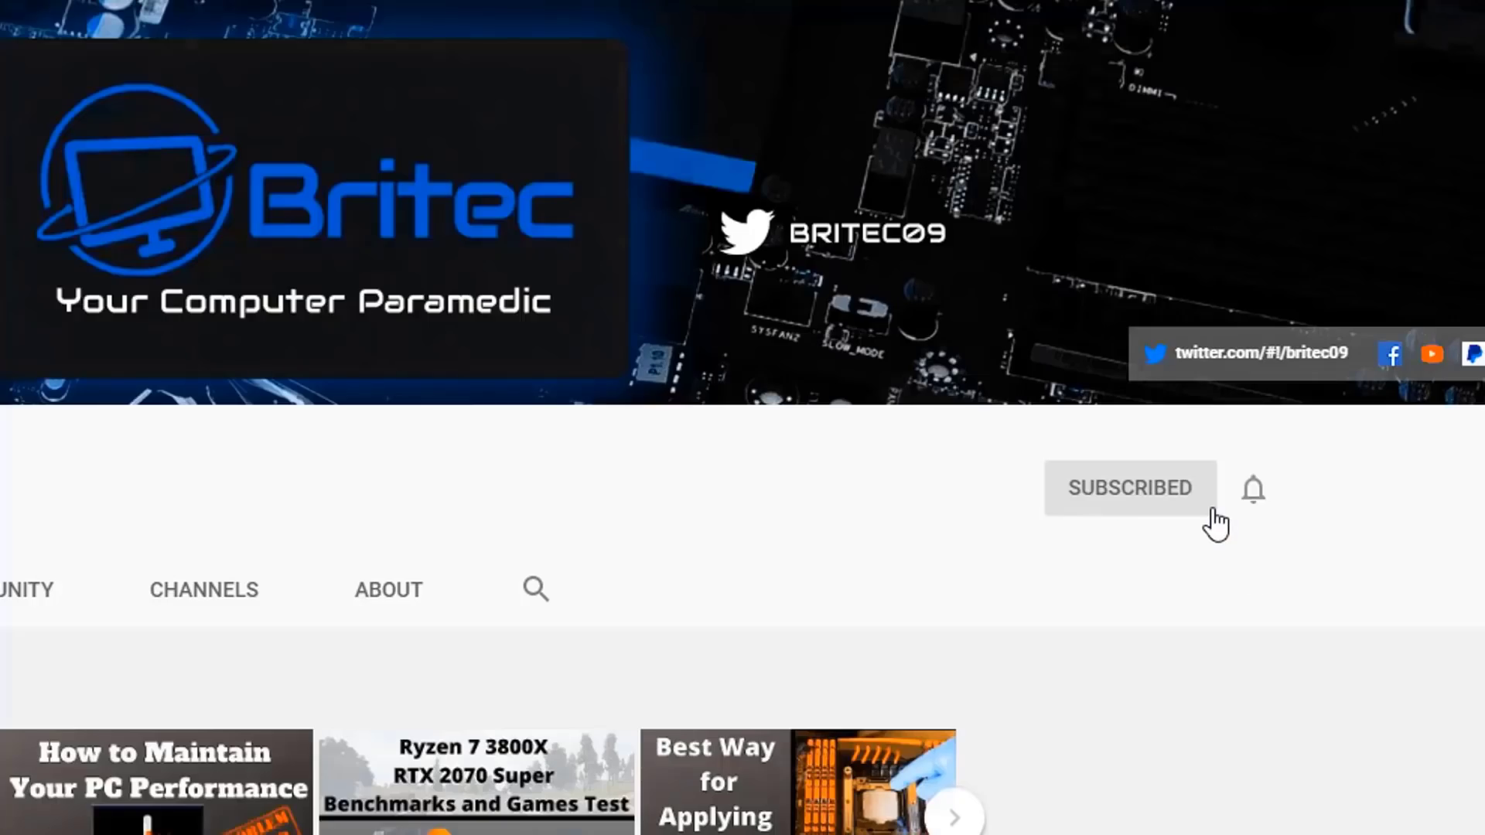
{"action": "left_click", "coordinate": [1254, 492]}
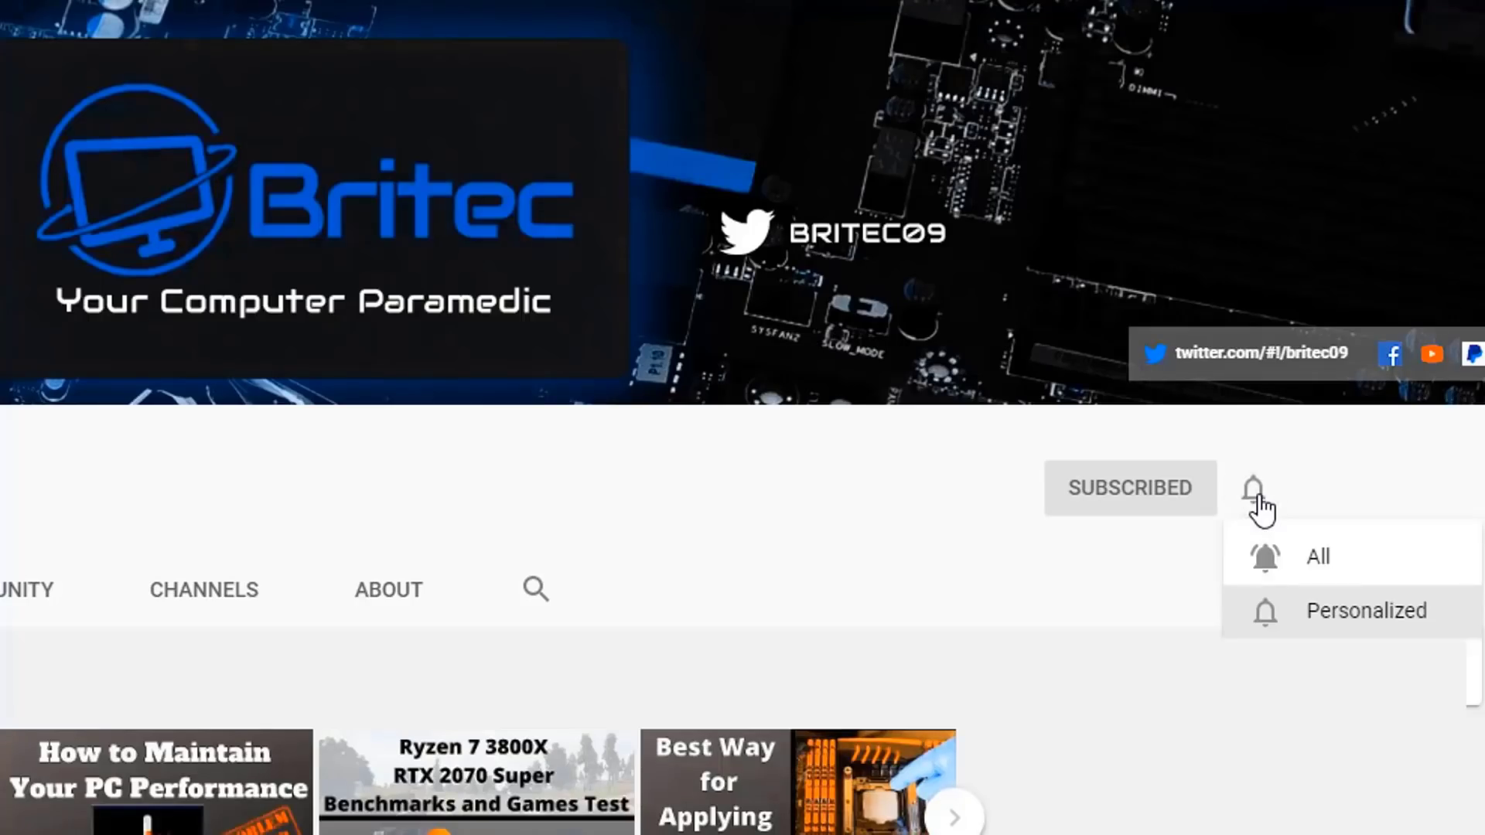
{"action": "left_click", "coordinate": [1291, 565]}
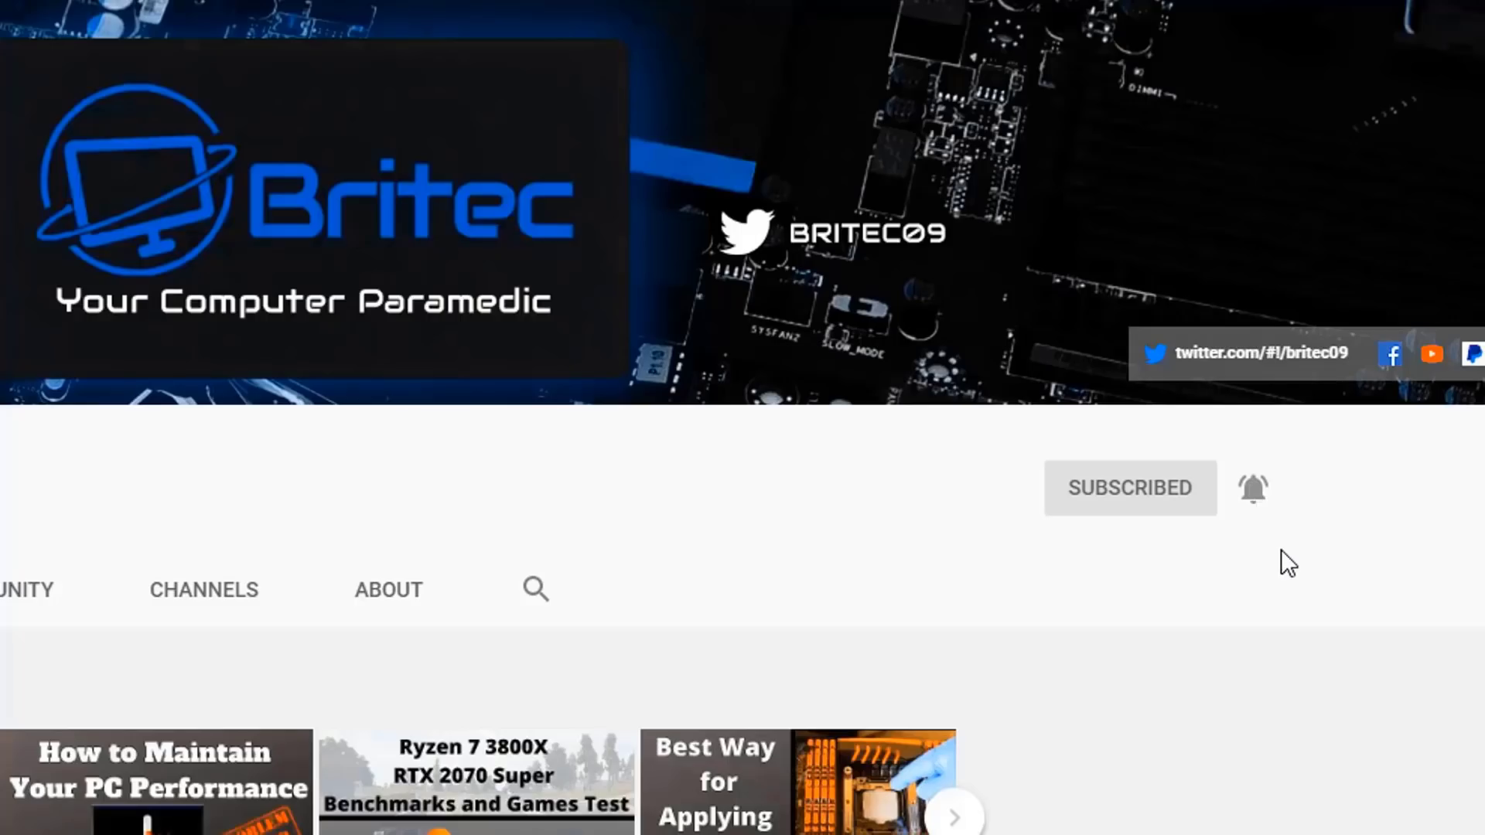